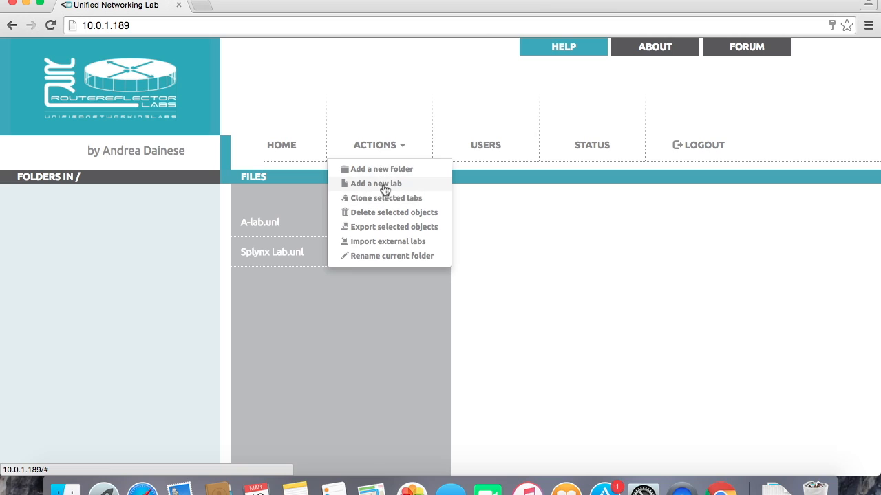
Create a new lab named test, version 1, with the author's name filled in.
click(382, 185)
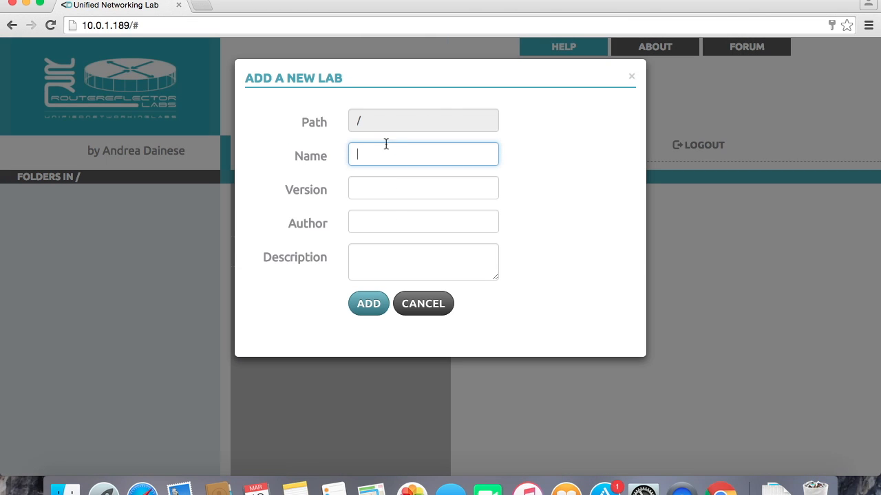
key(Tab)
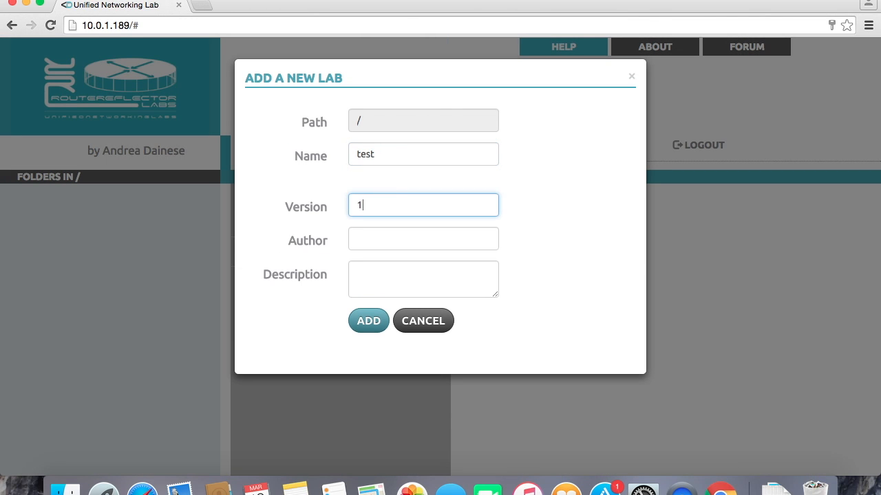
key(Tab)
text(alex)
click(382, 339)
Open the Splynx Lab from the file list.
click(297, 289)
click(308, 257)
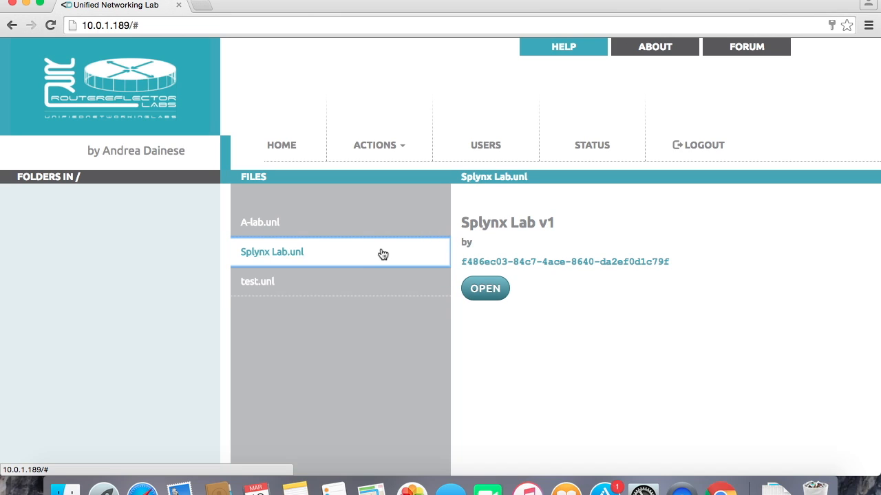
click(483, 292)
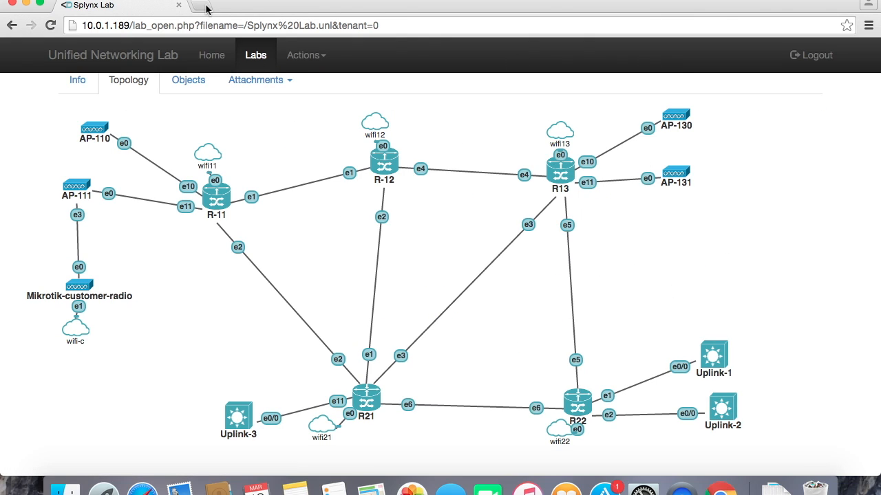
Switch the Splynx Lab into edit mode.
click(309, 57)
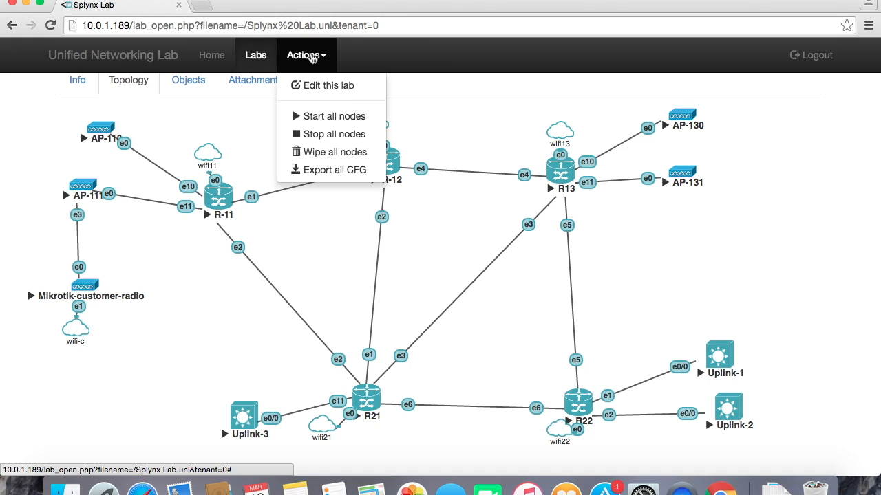
click(314, 86)
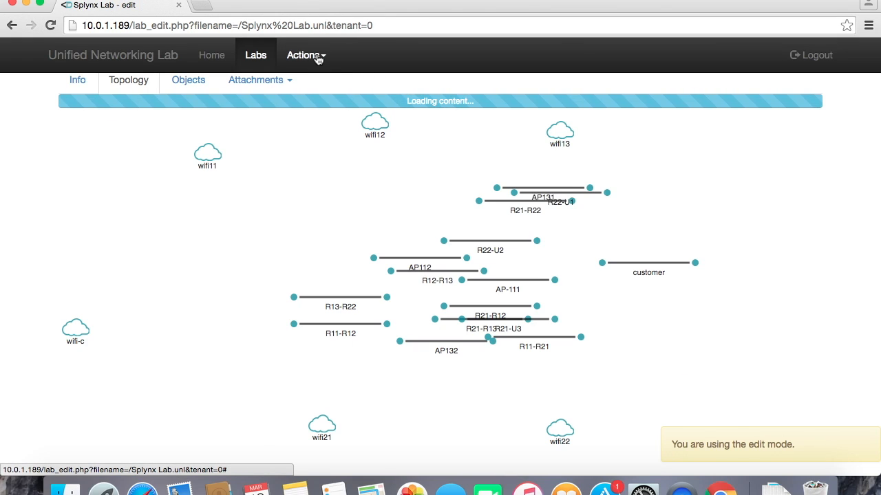
Start adding a new node and choose the Cisco IOL template.
click(318, 57)
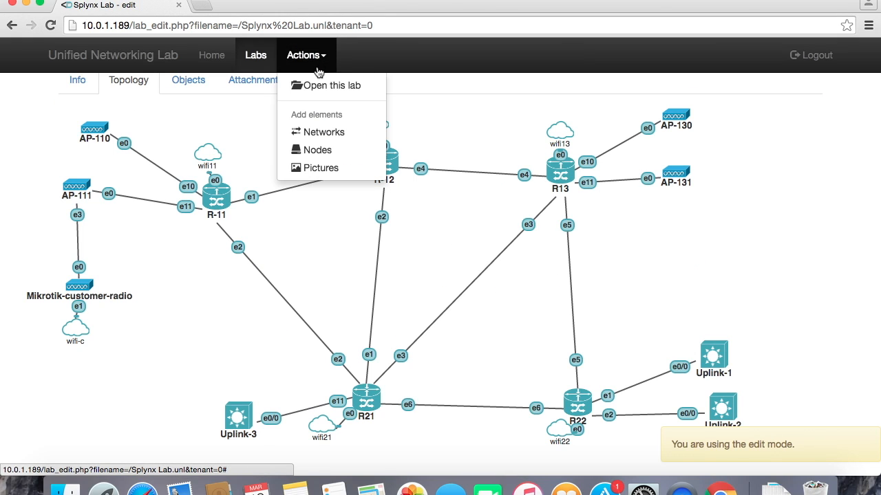
click(322, 148)
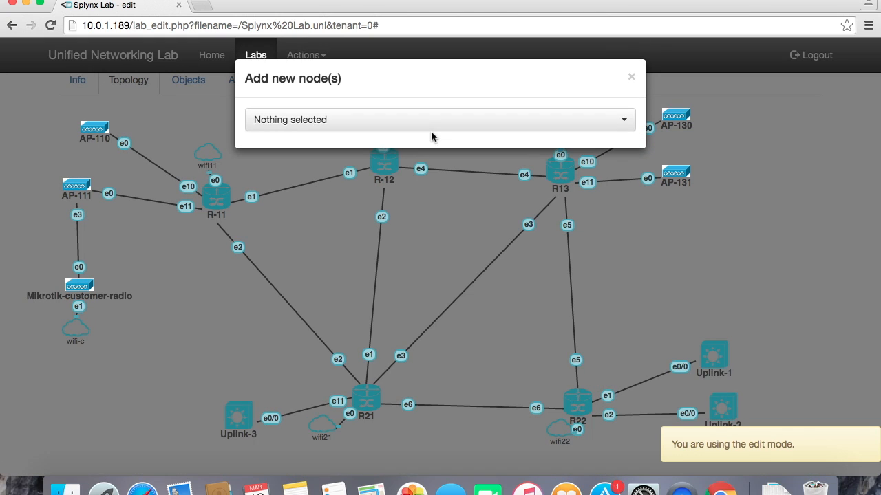
click(413, 125)
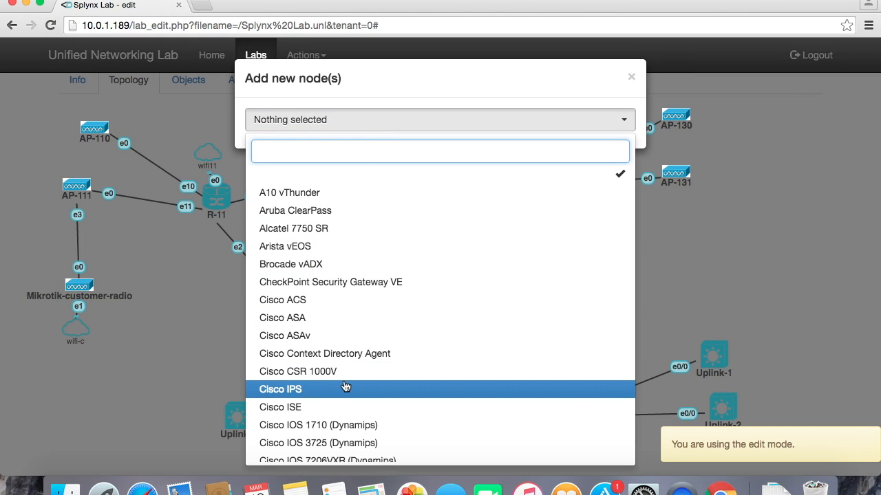
scroll(401, 399, down, 3)
scroll(402, 398, down, 1)
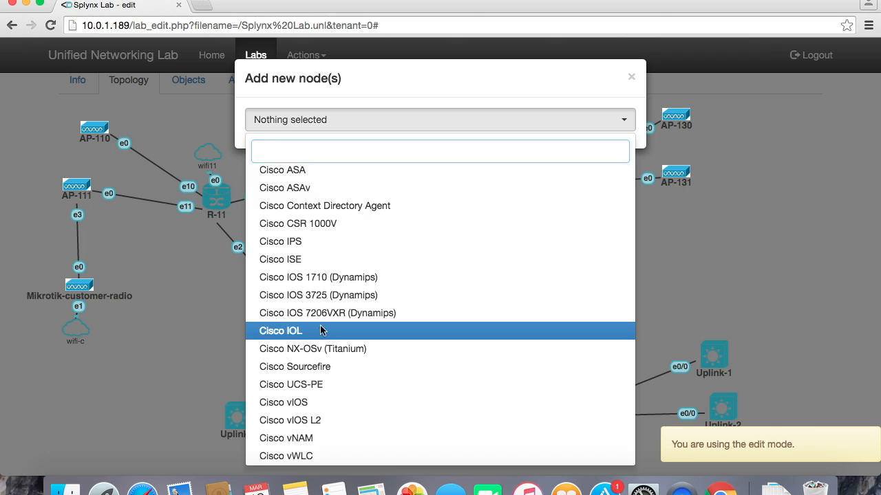
click(322, 331)
Change the new node's template to MikroTik RouterOS by searching for mik.
click(424, 196)
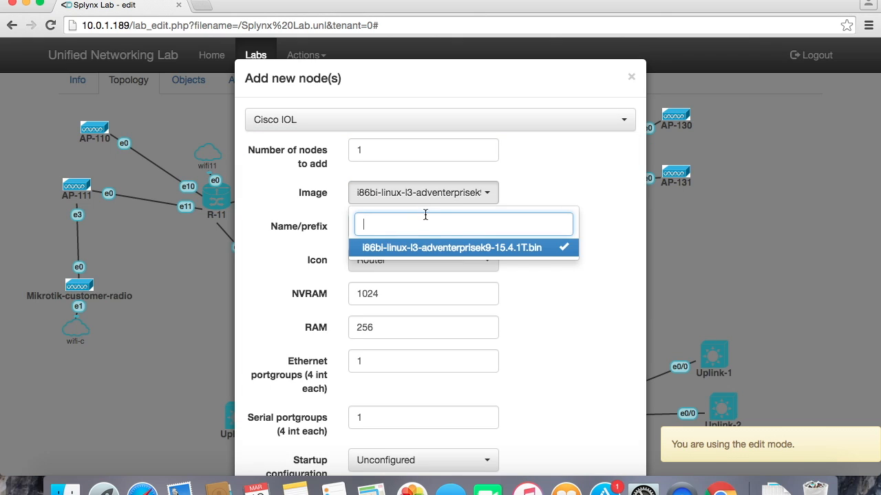
click(449, 119)
scroll(391, 249, down, 5)
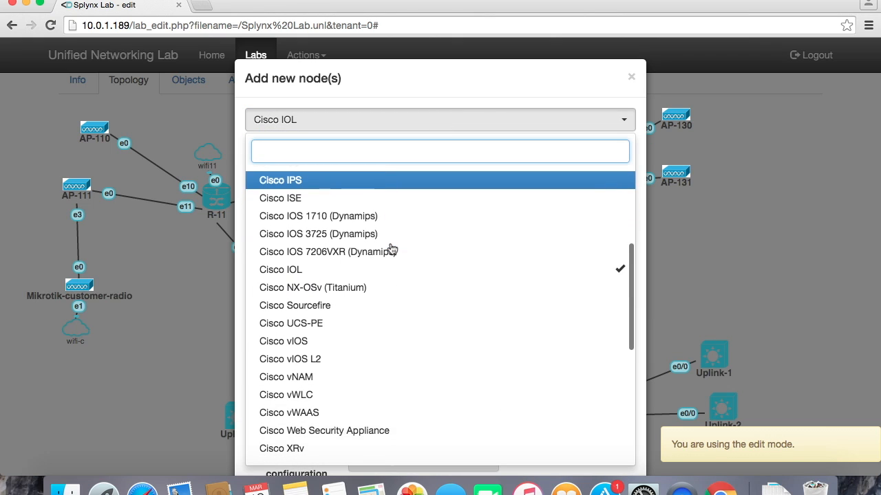
scroll(391, 249, down, 8)
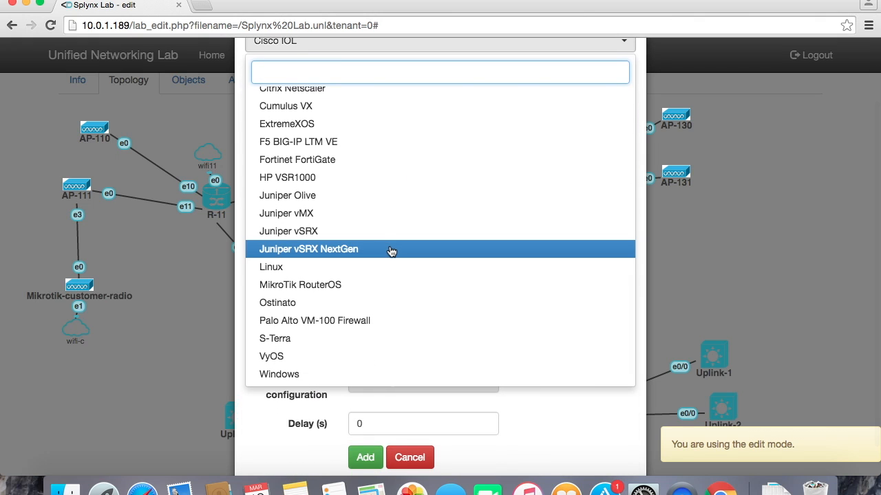
text(mik)
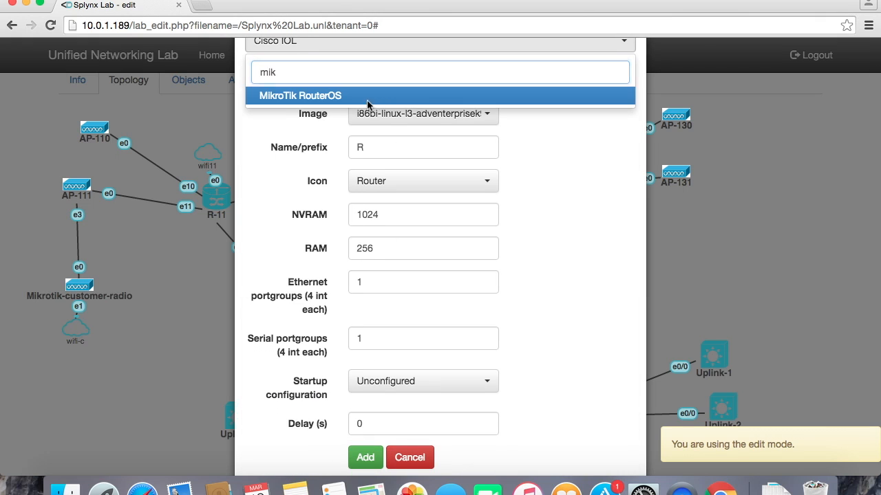
click(435, 93)
Check the available MikroTik image, then close the add-node dialog without adding anything.
click(444, 121)
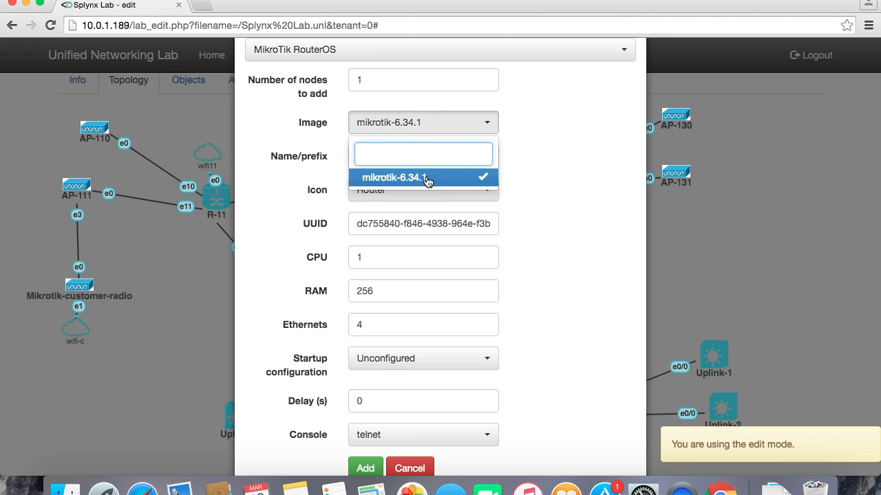
click(523, 165)
scroll(618, 209, up, 3)
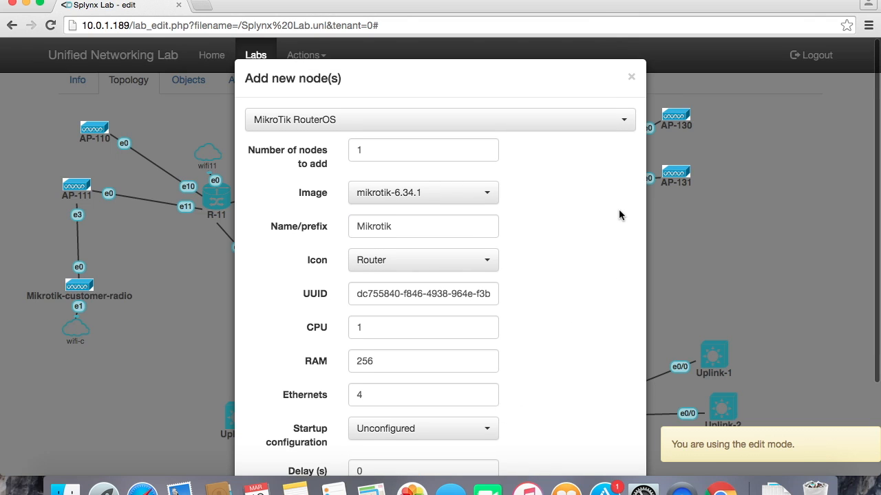
click(631, 76)
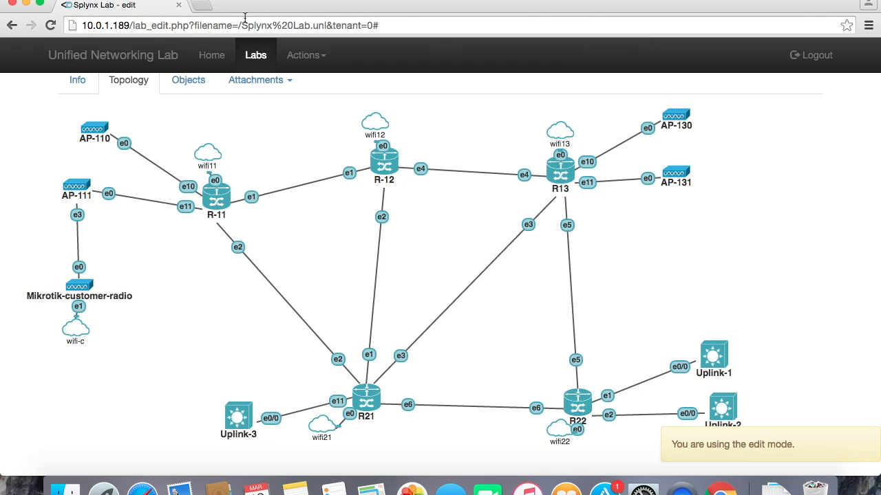
Open unetlab.com in a new tab and accept the privacy policy.
click(203, 4)
text(unetlab.com)
key(Return)
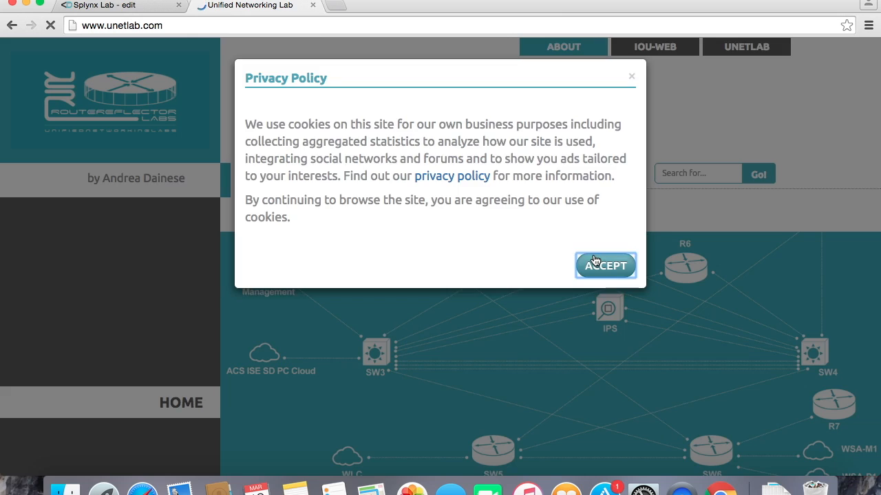
click(604, 262)
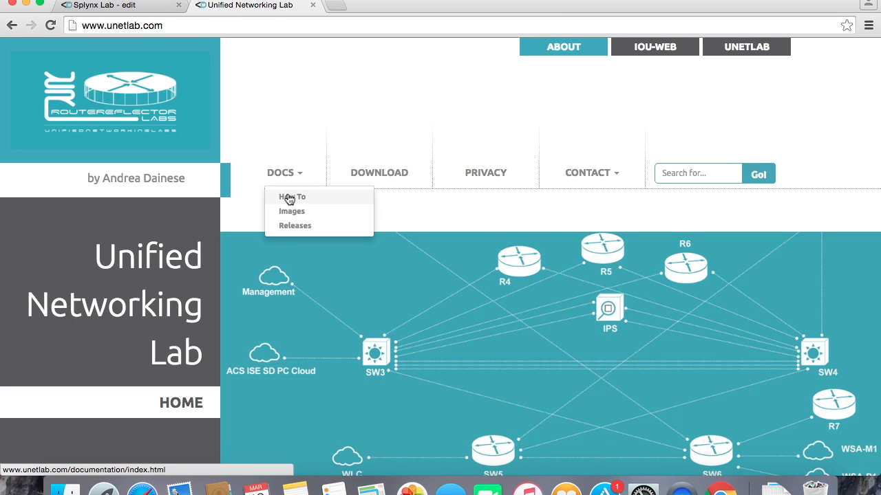
Open the 'Building large lab with Mikrotik on Unetlab' article from the documentation page and read it.
scroll(448, 267, down, 5)
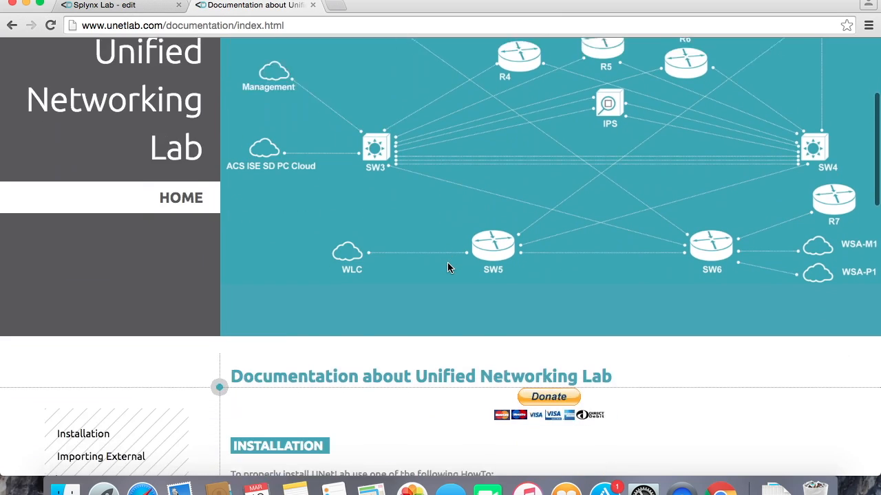
scroll(447, 268, down, 4)
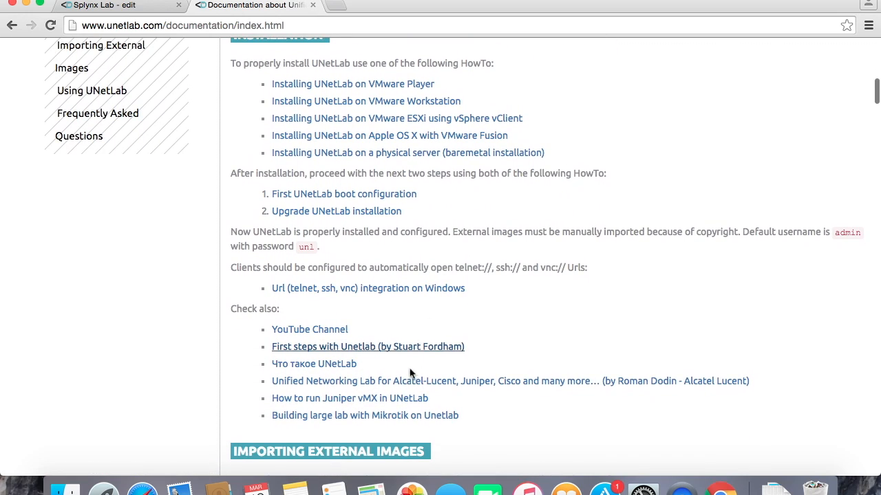
click(385, 417)
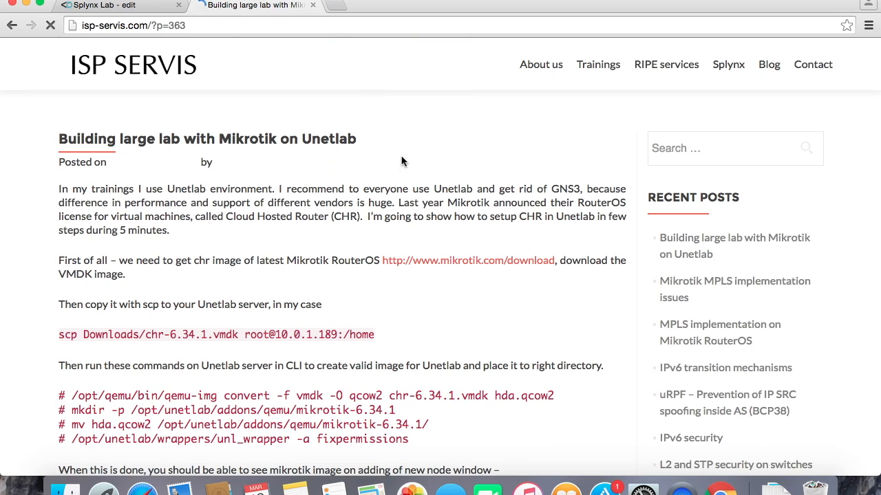
scroll(332, 318, down, 2)
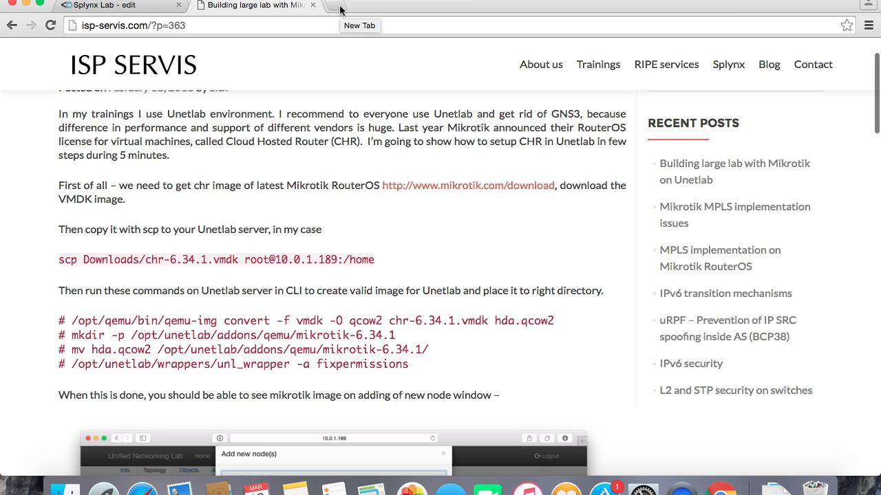
Open mikrotik.com/download in a new tab.
click(341, 8)
text(mikrotik)
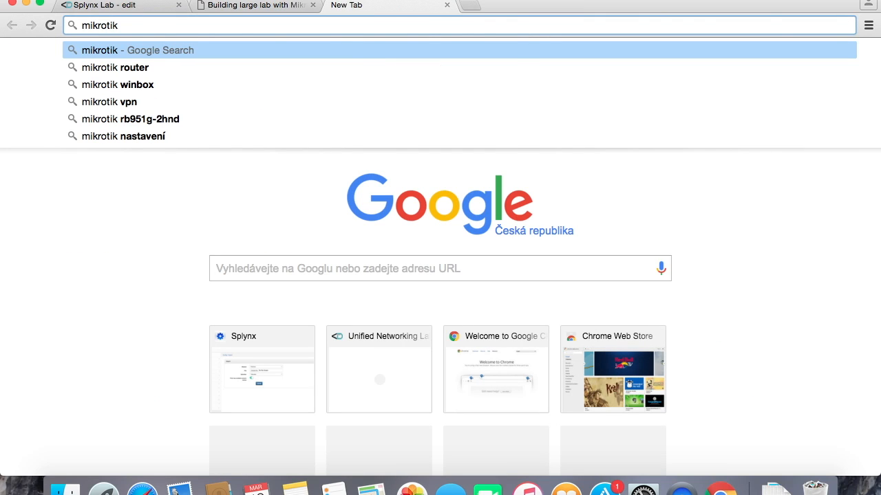
text(.com/download)
key(Return)
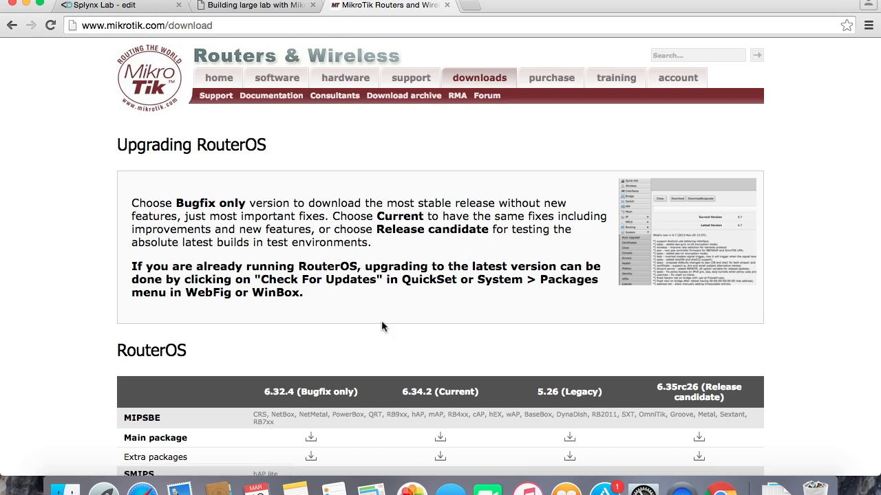
Download the Cloud Hosted Router VMDK image of the 6.35rc26 release candidate.
scroll(381, 322, down, 5)
scroll(381, 321, down, 10)
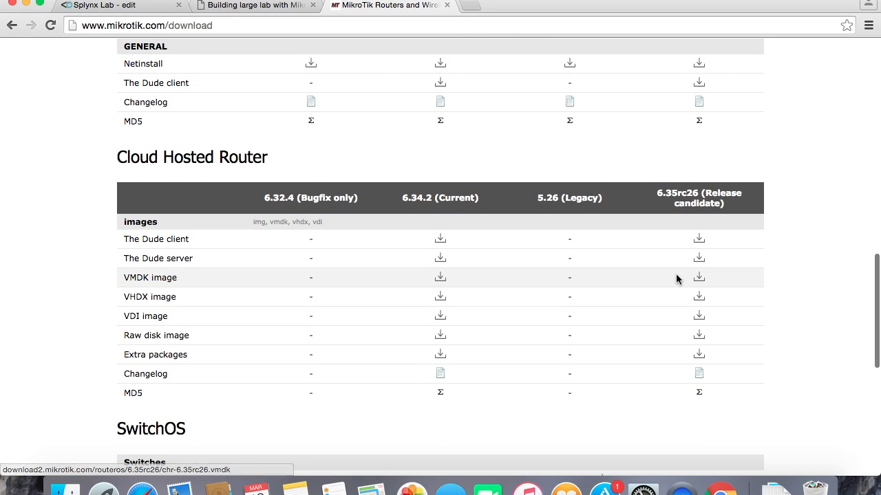
click(700, 277)
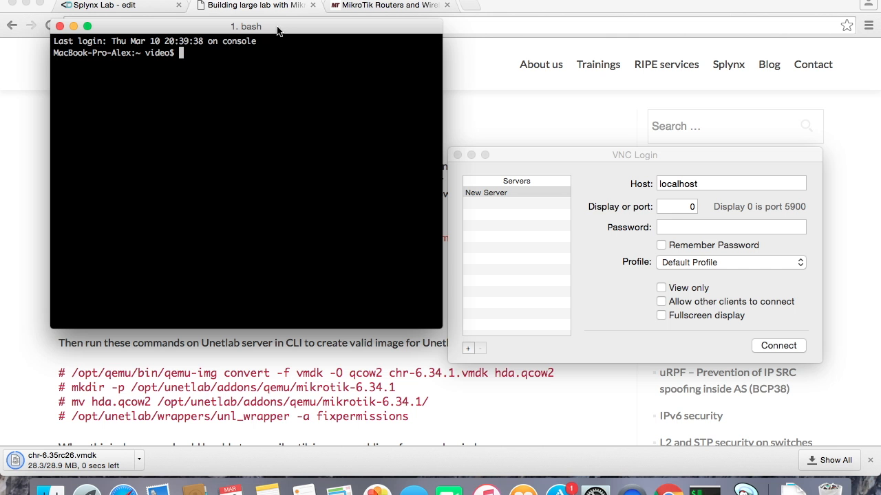
text(s)
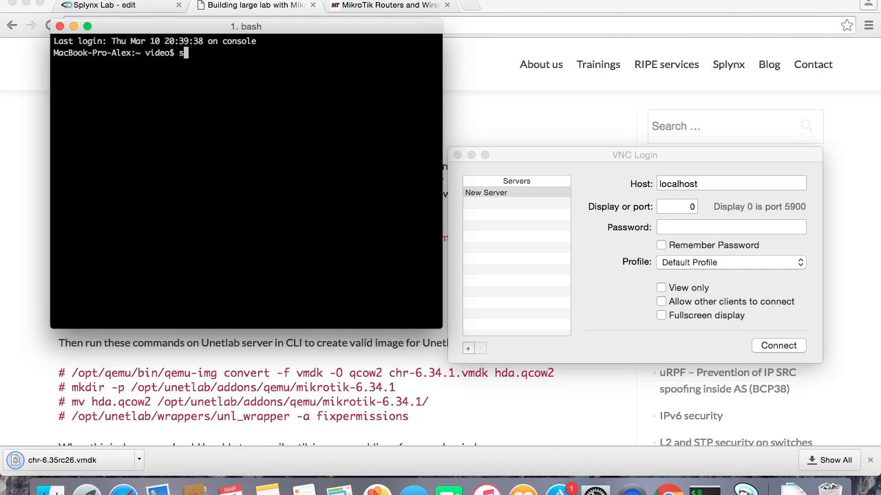
text(cp Do)
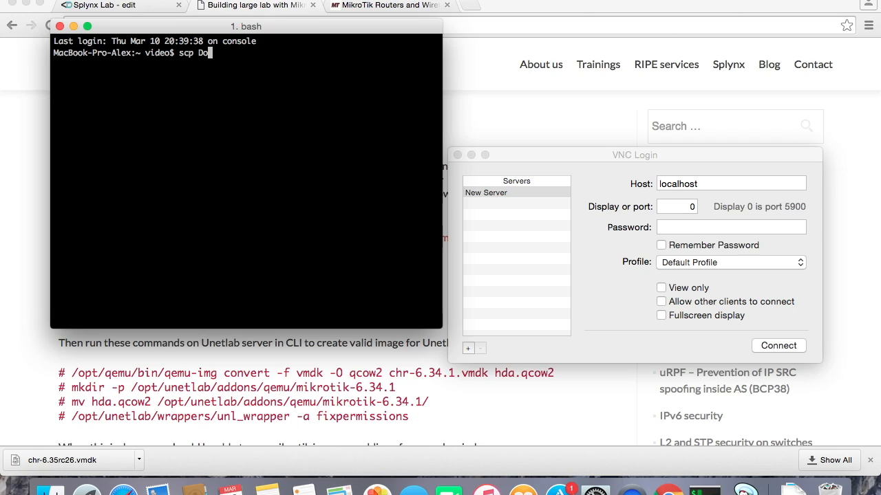
text(ws)
key(Tab)
text(ch)
key(Tab)
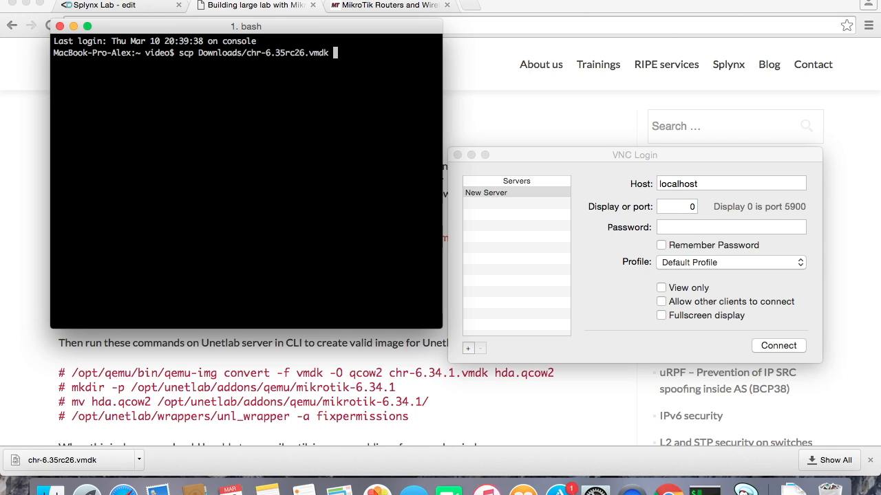
text(root@10.0.1.189:/)
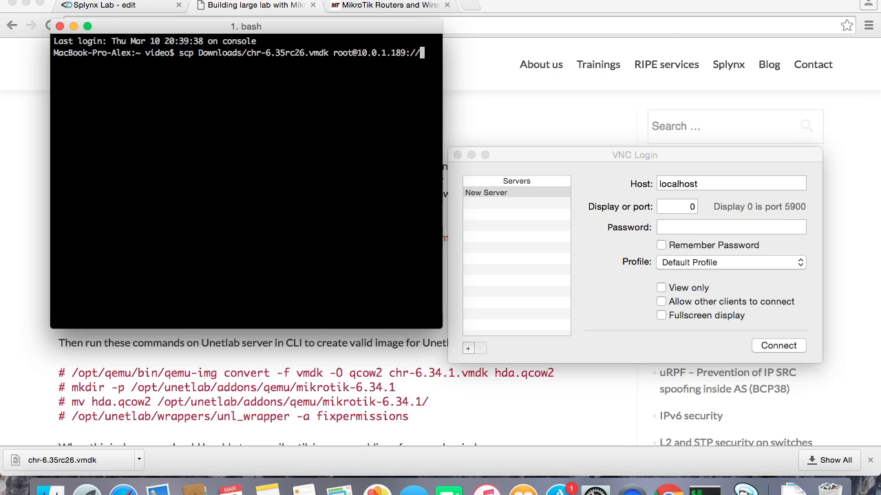
text(home)
key(Return)
Confirm the server's host key with yes and enter the root password to run the copy.
text(yes)
key(Return)
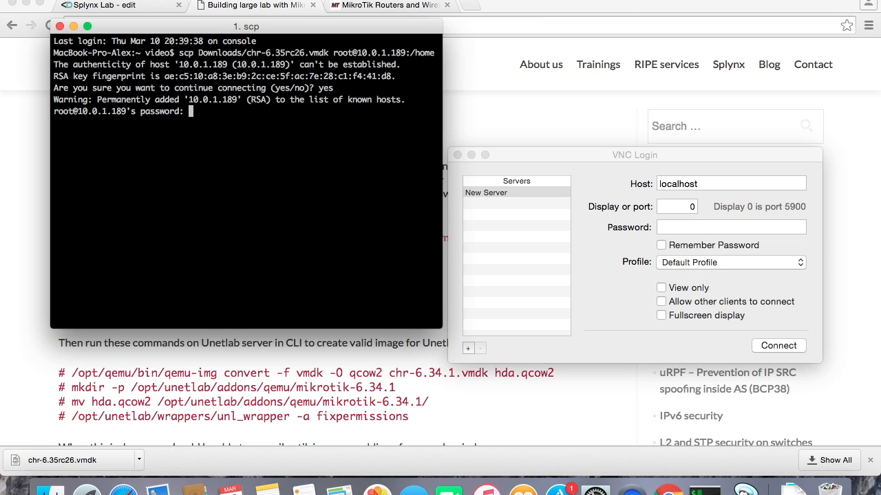
key(Return)
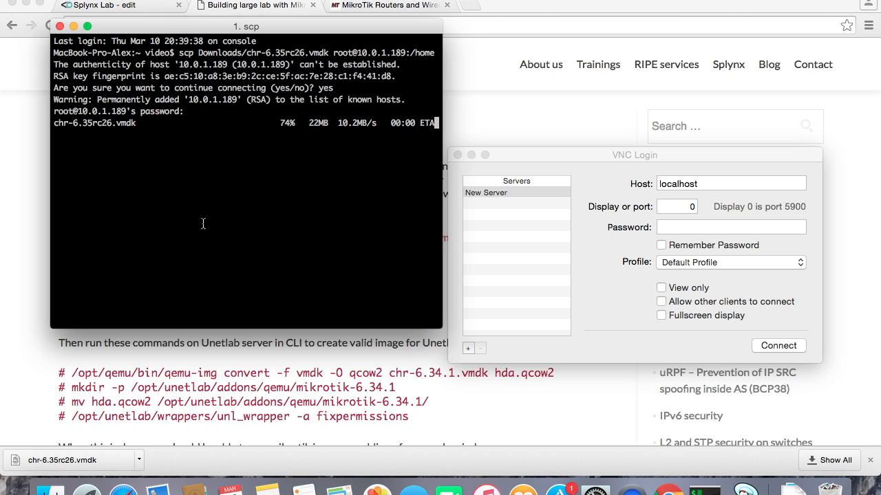
text(ssh root@10.0.1.189)
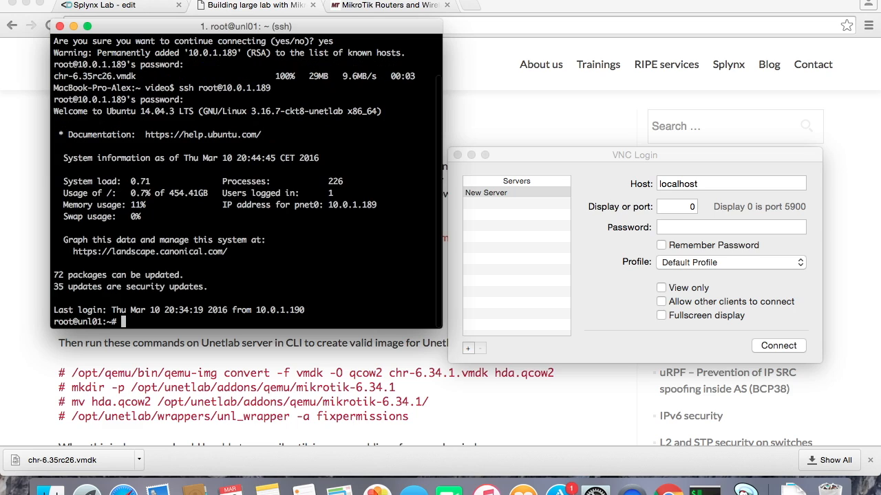
key(super+Tab)
scroll(256, 364, down, 1)
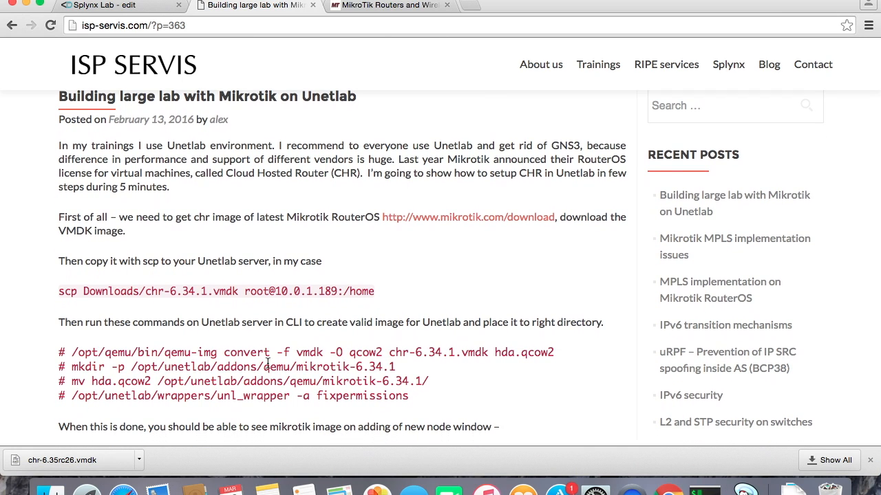
Copy the article's qemu-img convert command into the server terminal, convert chr-6.35rc26.vmdk to hda.qcow2, and list the directory.
drag(379, 352, 288, 353)
drag(385, 352, 76, 355)
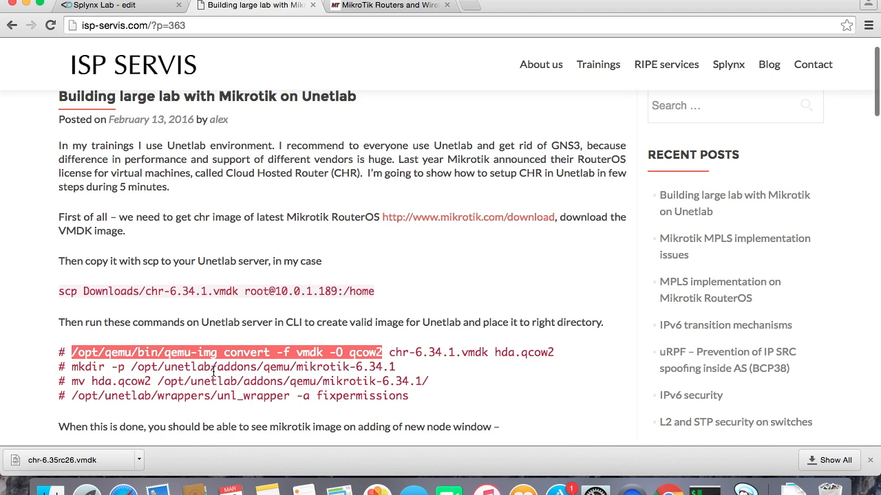
click(705, 490)
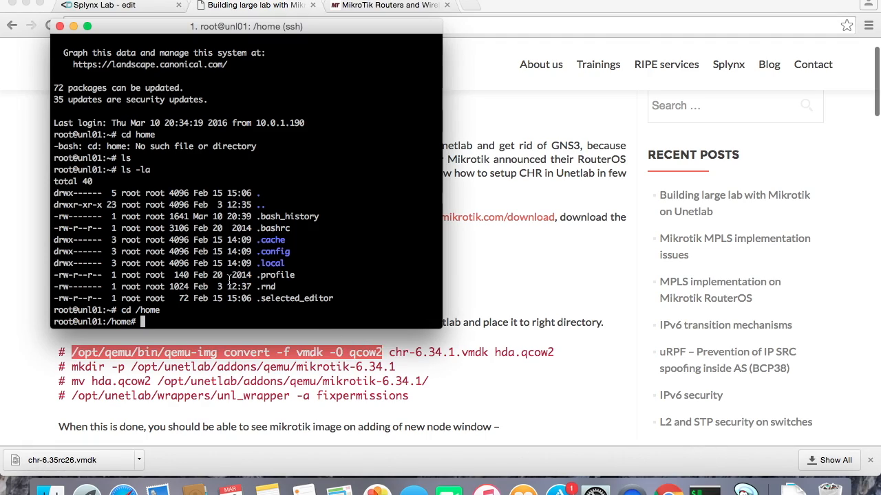
text(/opt/qemu/bin/qemu-img convert -f vmdk -O qcow2)
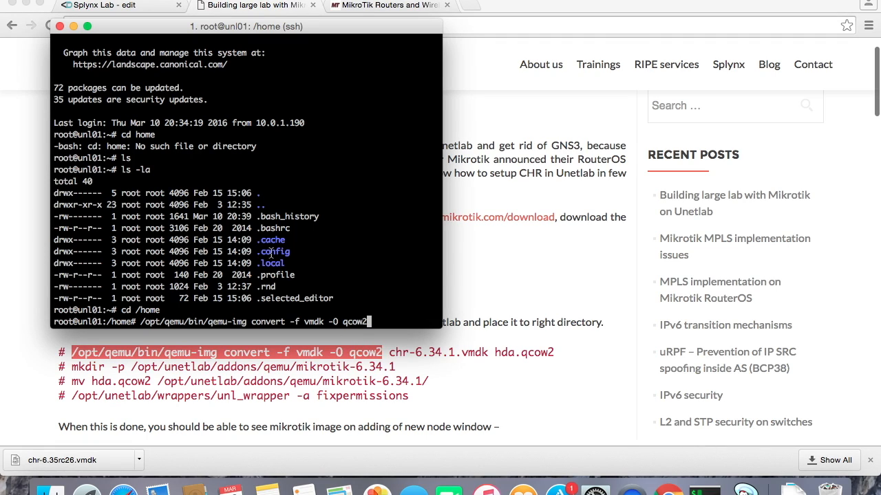
text(chr-6.3)
key(Tab)
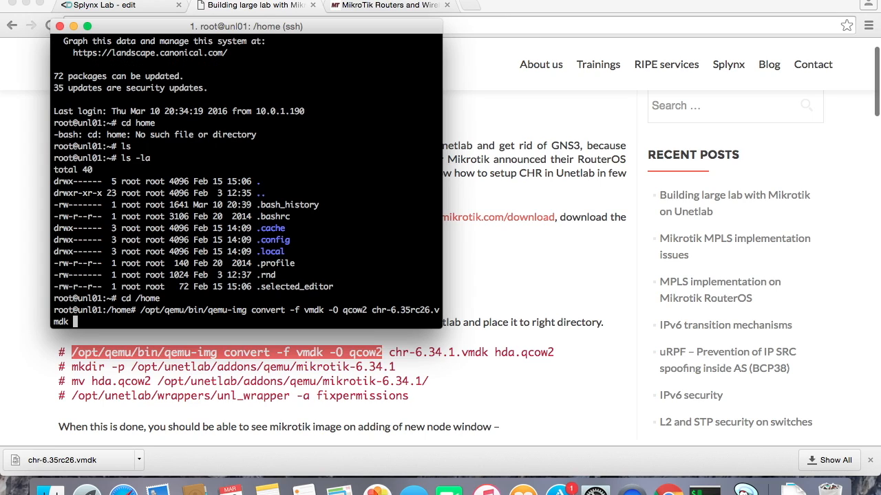
text(hda.qcow2)
key(Return)
text(ls -la)
key(Return)
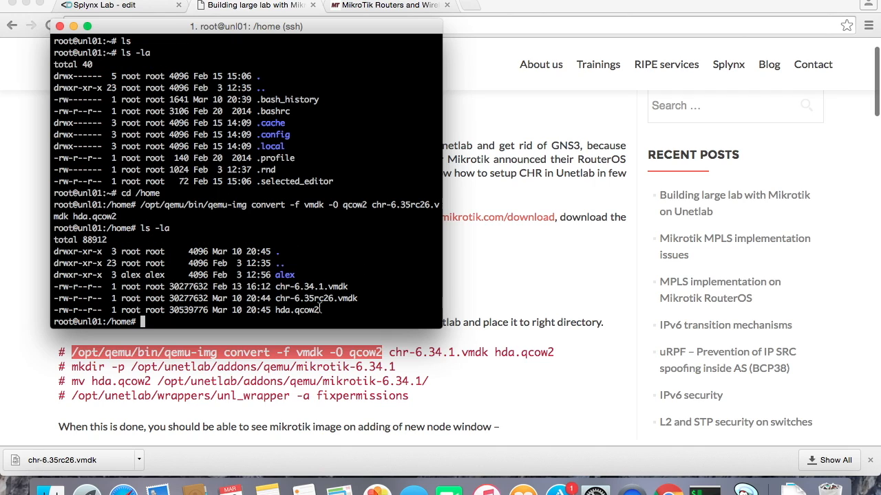
Create the image directory /opt/unetlab/addons/qemu/mikrotik-6.35-RC with mkdir -p.
text(mkdir -p /opt/unetlab/addons/qemu/mikrotik-6.34.1)
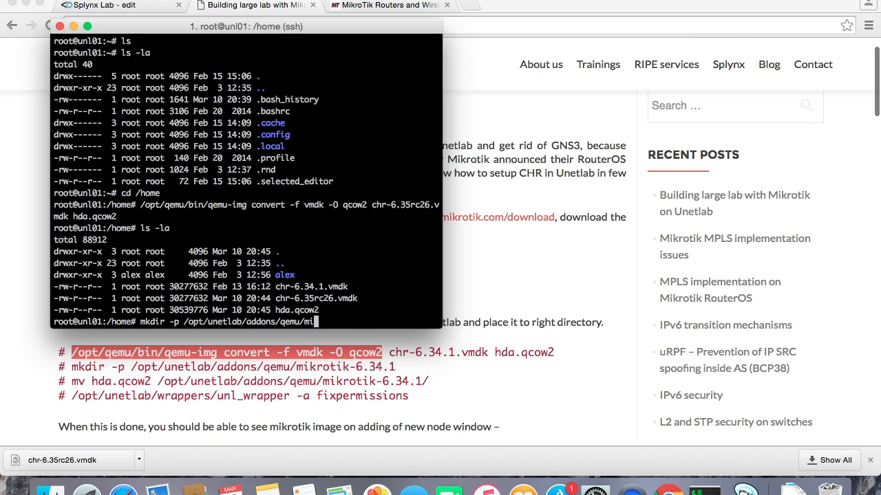
key(BackSpace)
key(BackSpace)
key(BackSpace)
text(-)
key(Return)
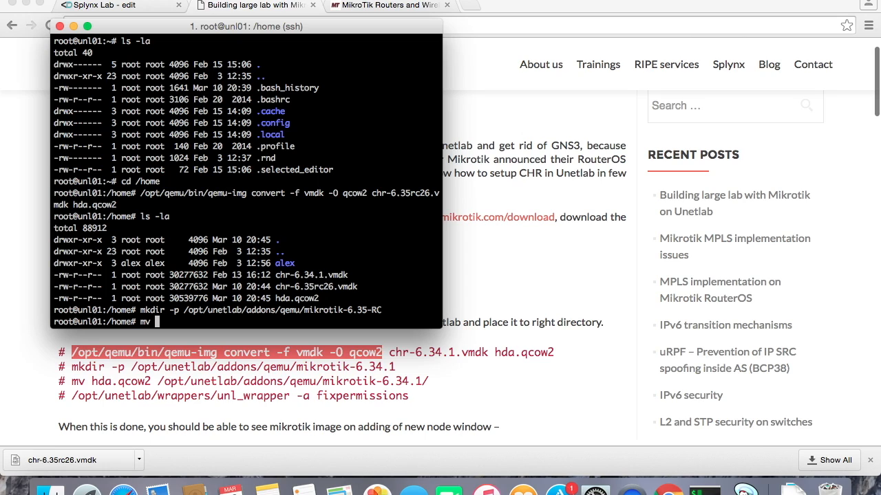
Move hda.qcow2 into /opt/unetlab/addons/qemu/mikrotik-6.35-RC.
text(mv h)
key(Tab)
drag(382, 310, 192, 314)
text(/opt/unetlab/addons/qemu/mikrotik-6.35-RC)
key(Return)
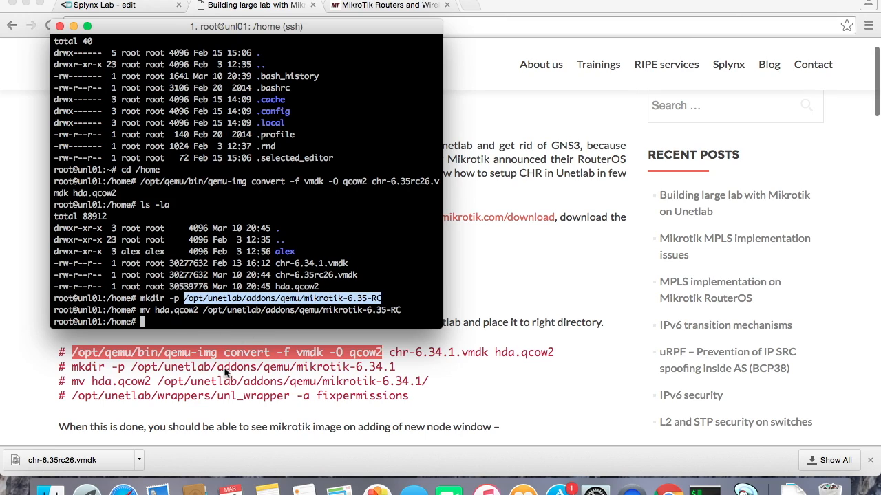
Copy the article's unl_wrapper -a fixpermissions command and run it on the server.
click(409, 394)
drag(408, 397, 73, 396)
key(super+c)
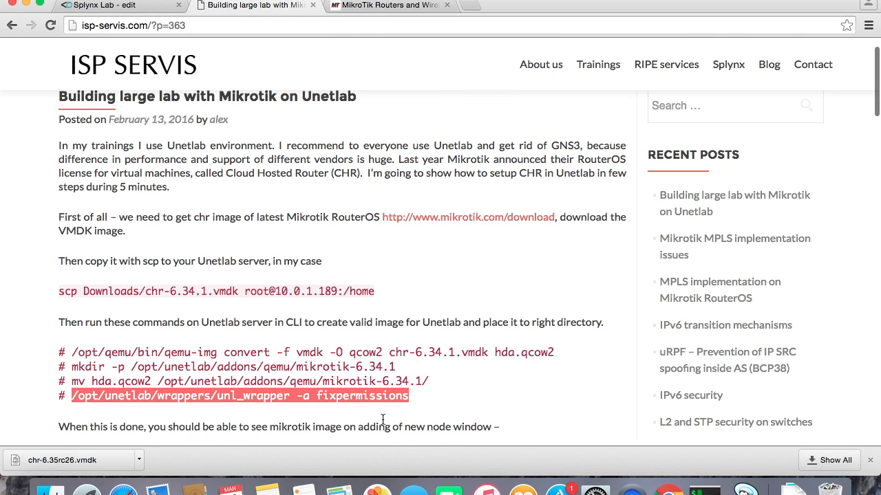
click(704, 490)
key(super+v)
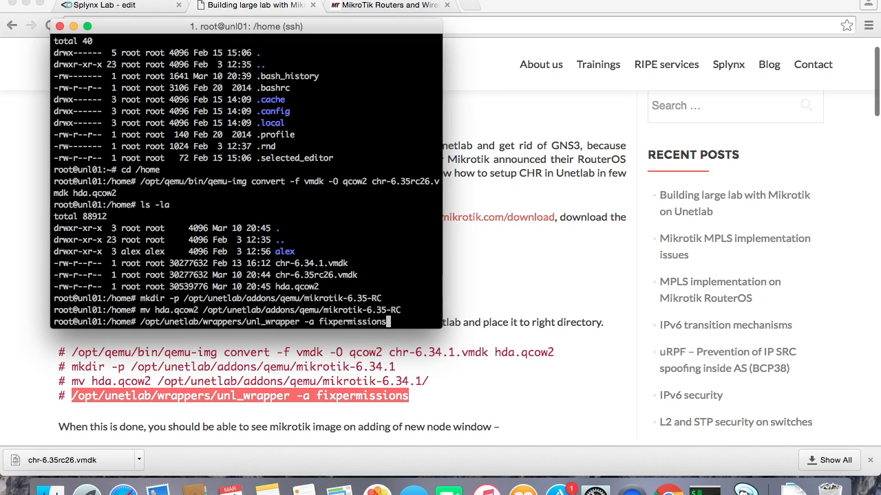
key(Return)
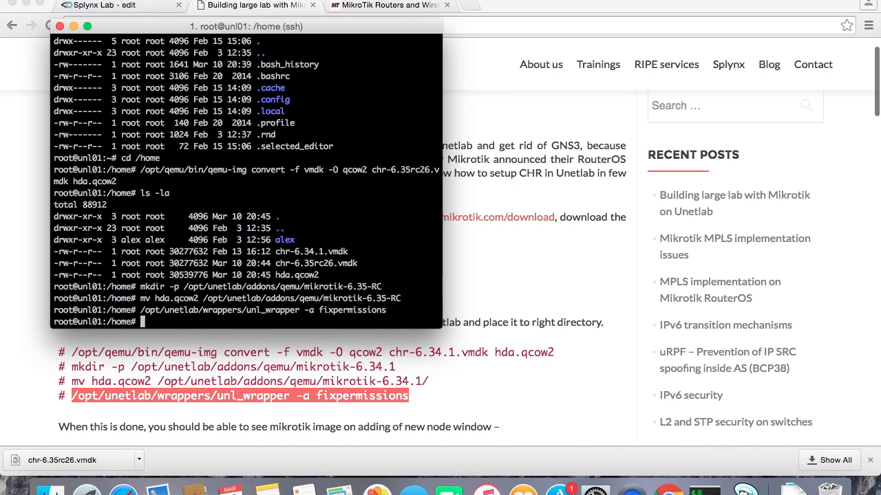
In the lab editor, start adding a MikroTik RouterOS node using the mikrotik-6.35-RC image.
click(141, 6)
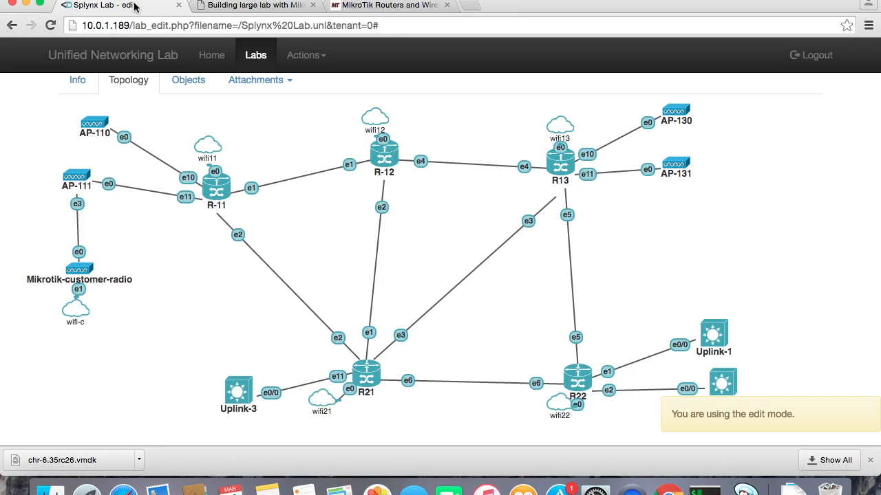
click(303, 55)
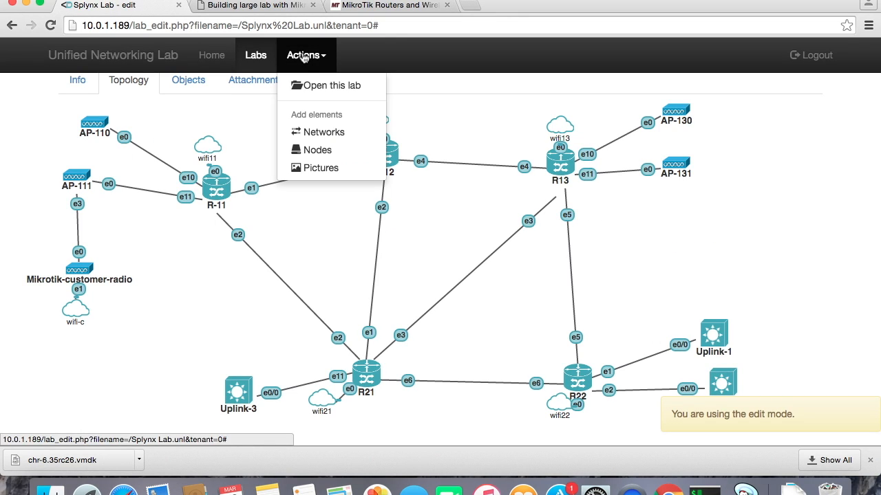
click(317, 148)
click(355, 130)
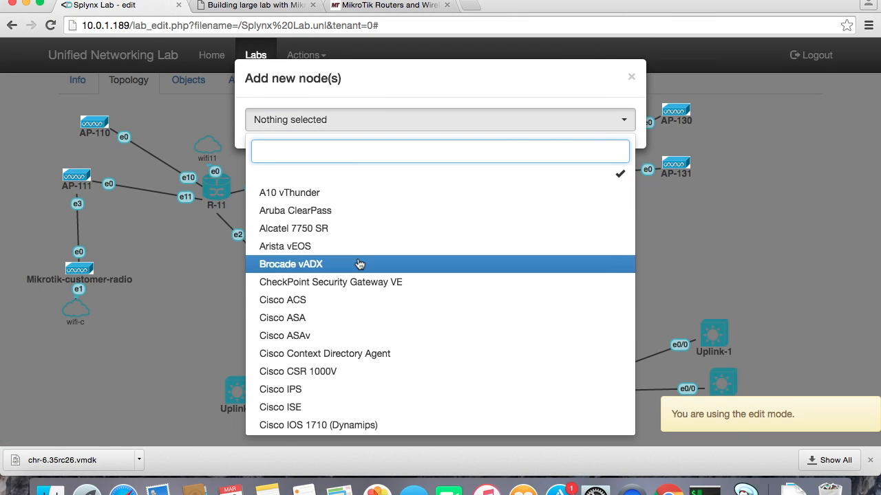
text(mik)
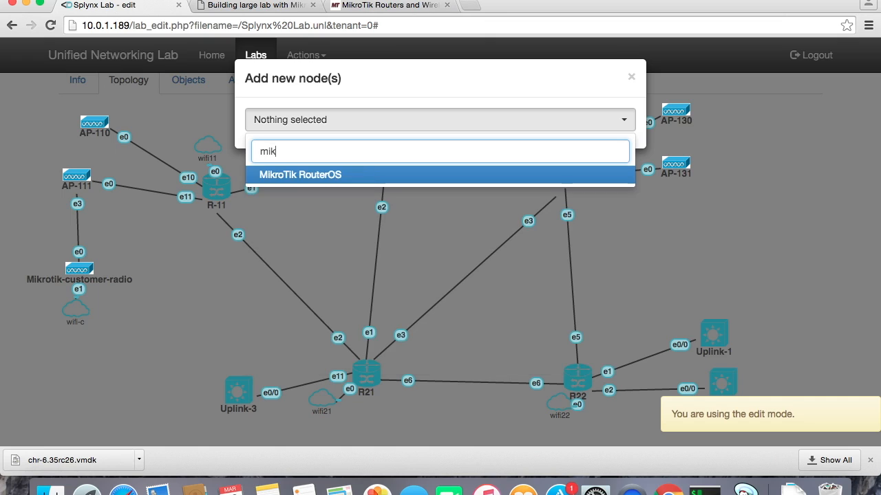
click(322, 177)
click(412, 196)
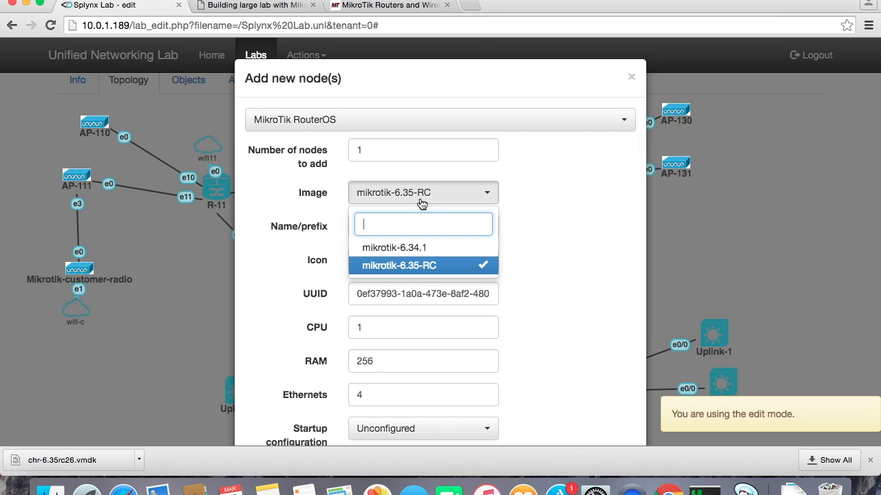
click(425, 267)
Name the node Mikrotik-RC with a vnc console, add it, and move it to the right of R13.
text(-RC)
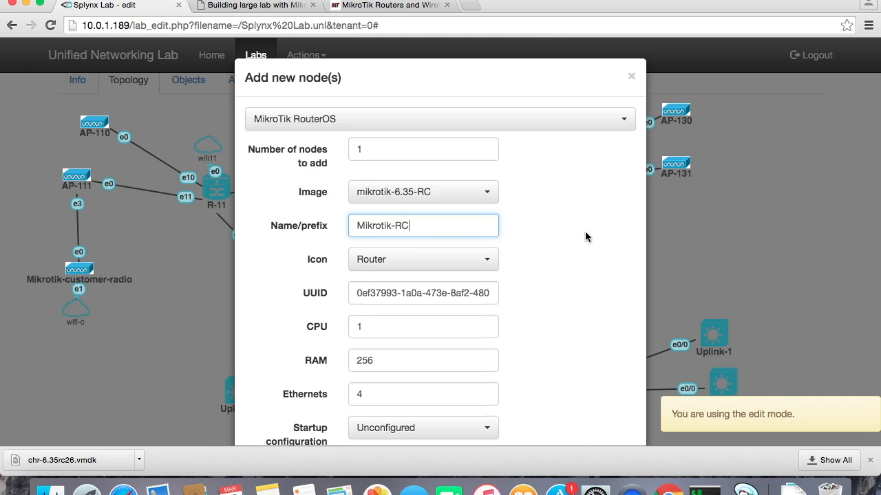
scroll(585, 231, down, 3)
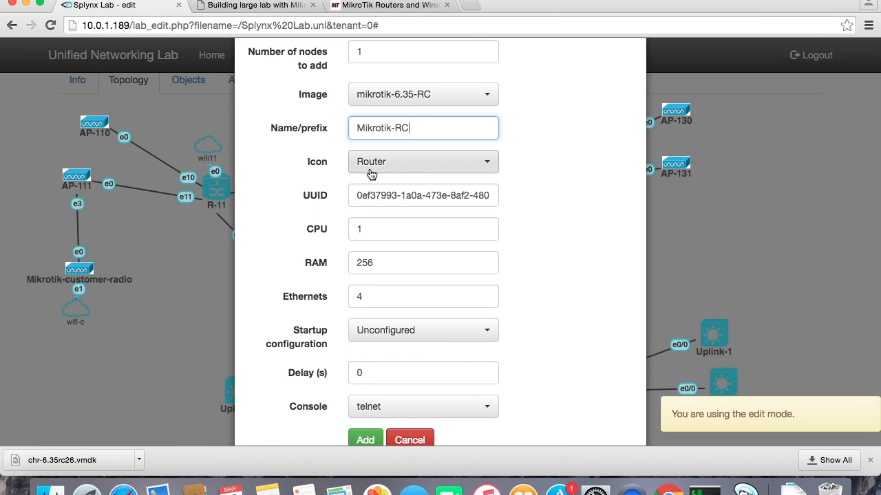
click(377, 419)
click(377, 396)
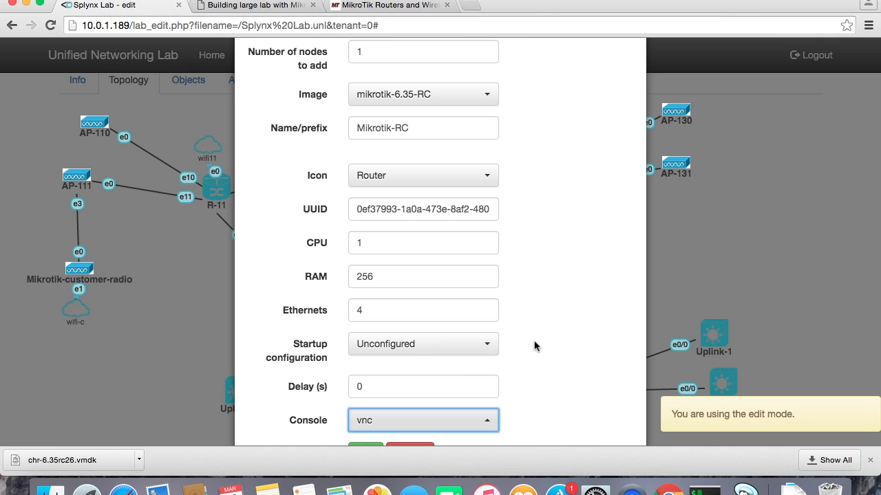
scroll(535, 347, down, 2)
click(365, 392)
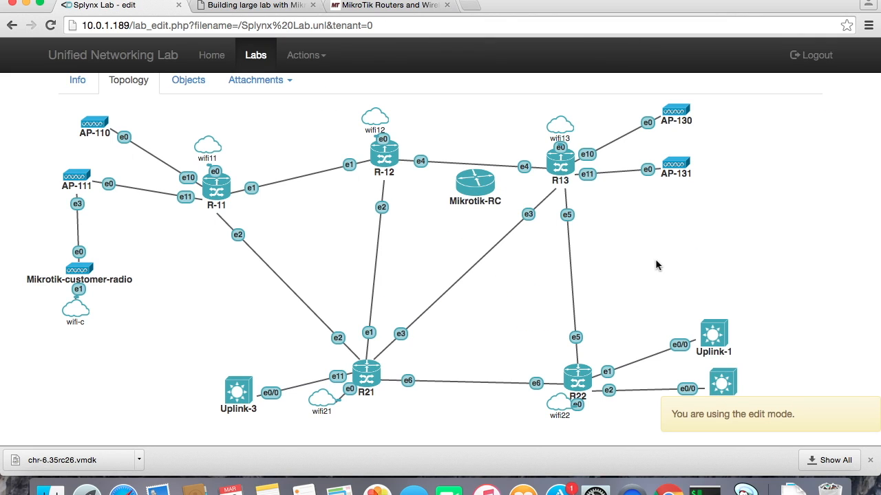
drag(474, 197, 695, 253)
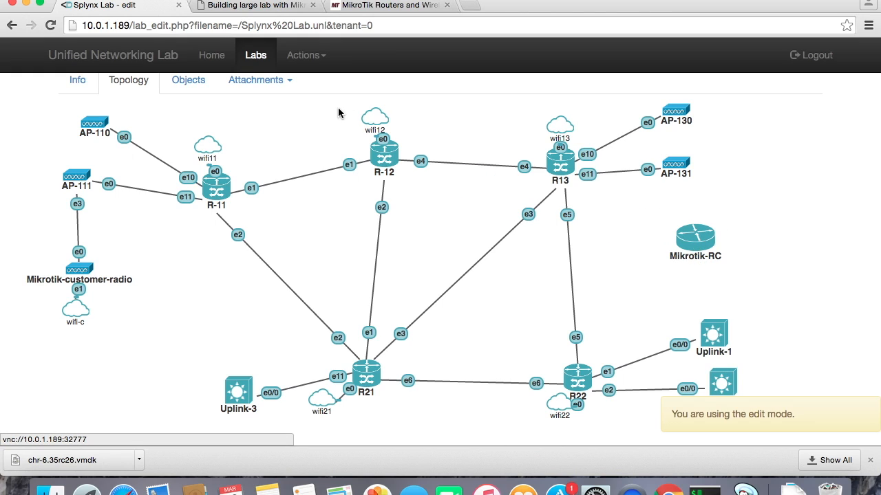
Add a bridge network named AP131-MT_RC.
click(306, 54)
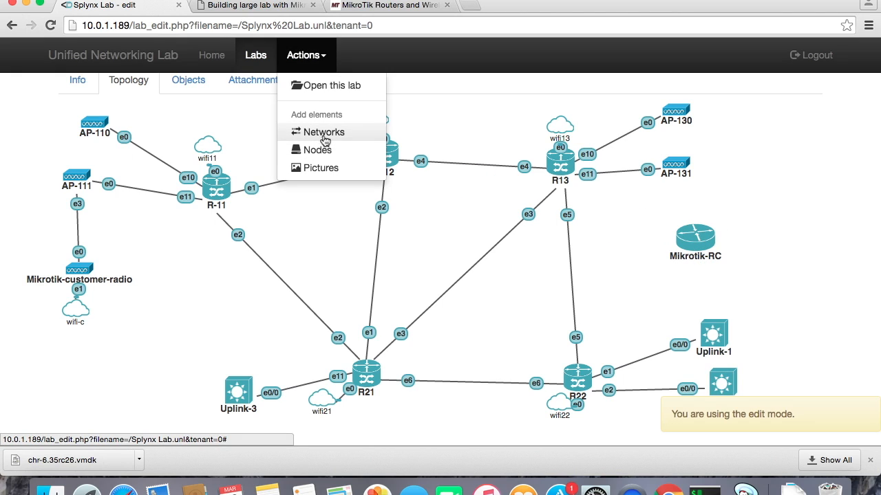
click(323, 132)
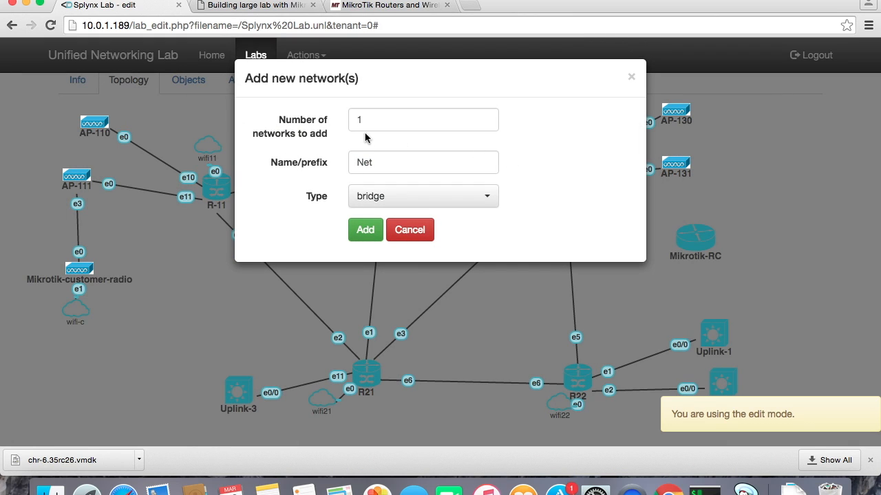
double_click(384, 159)
text(AP131-R)
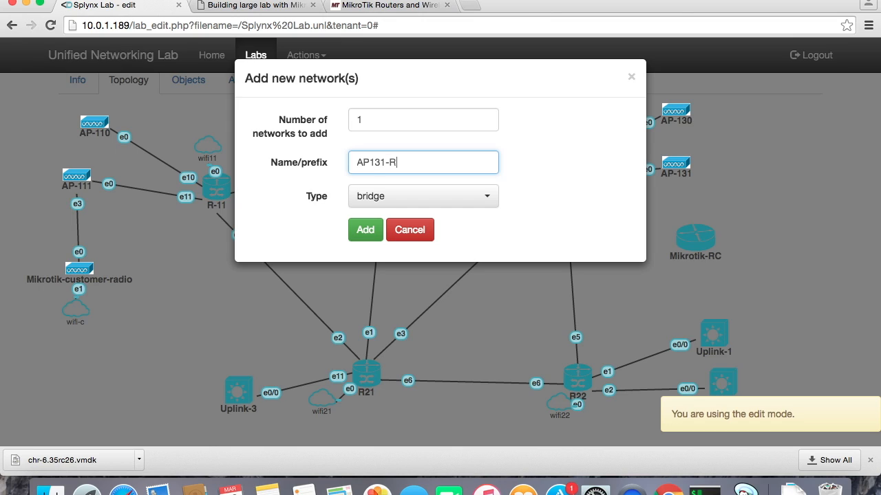
text(MT_)
key(Tab)
key(Tab)
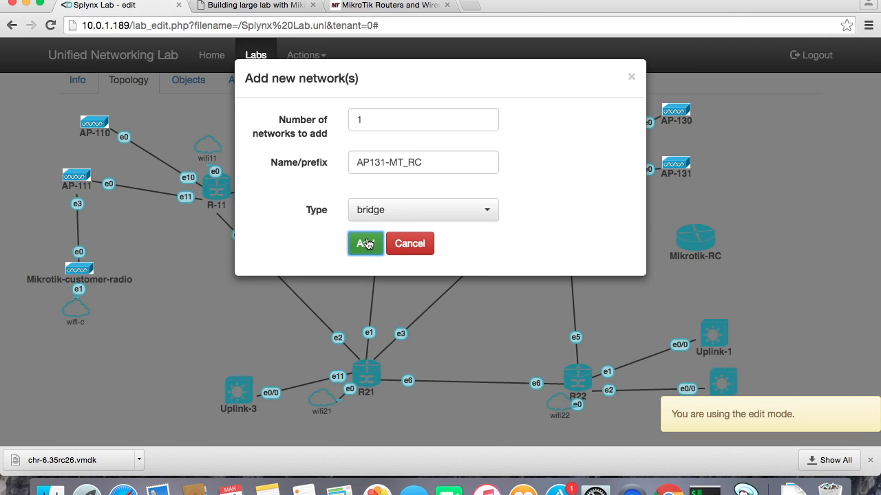
click(365, 245)
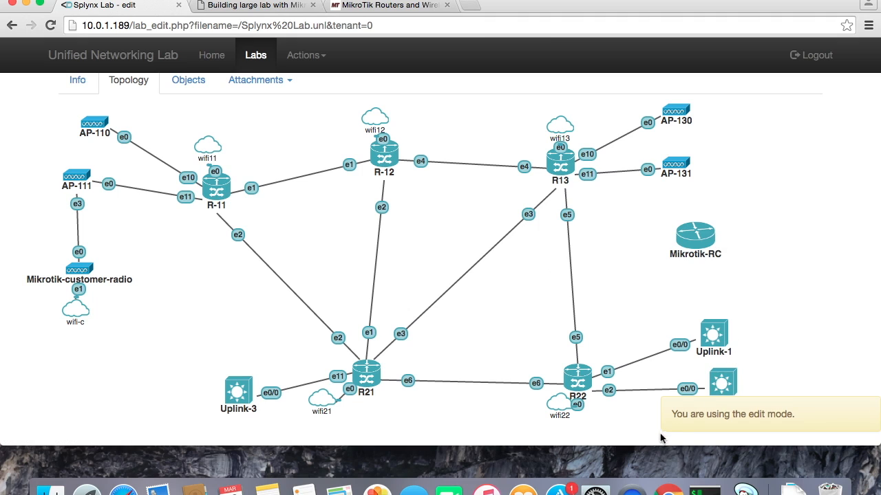
Connect Mikrotik-RC's e0 interface to the AP131-MT_RC network and save.
drag(647, 448, 647, 479)
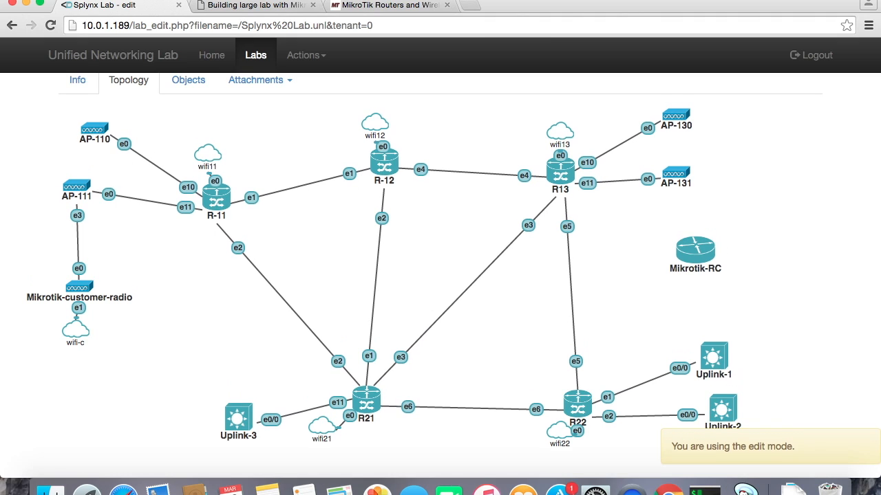
right_click(696, 258)
click(706, 282)
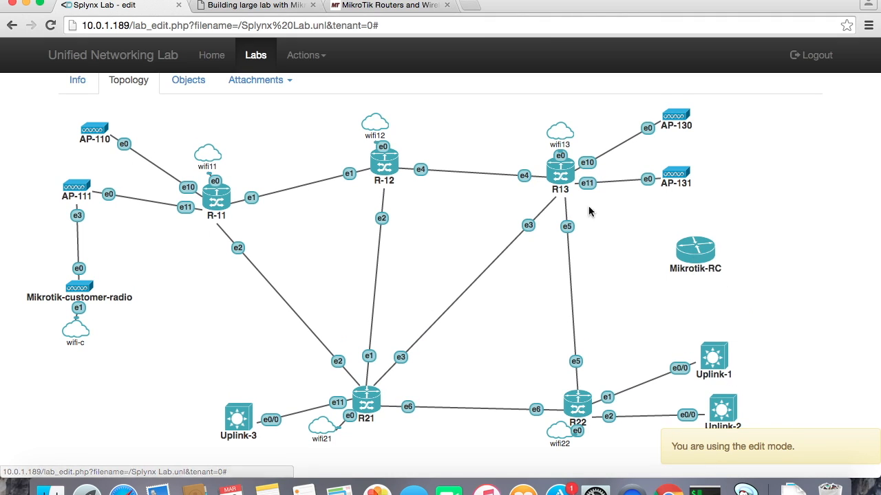
click(380, 121)
scroll(397, 260, down, 3)
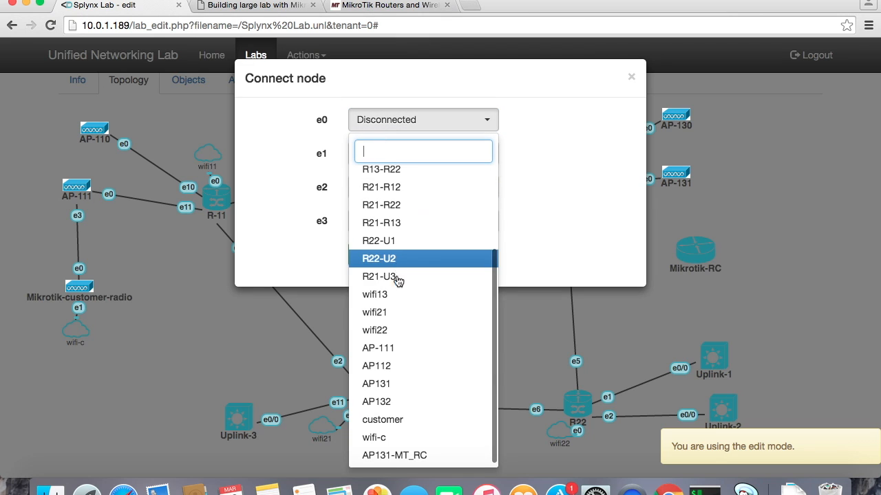
click(404, 456)
click(367, 256)
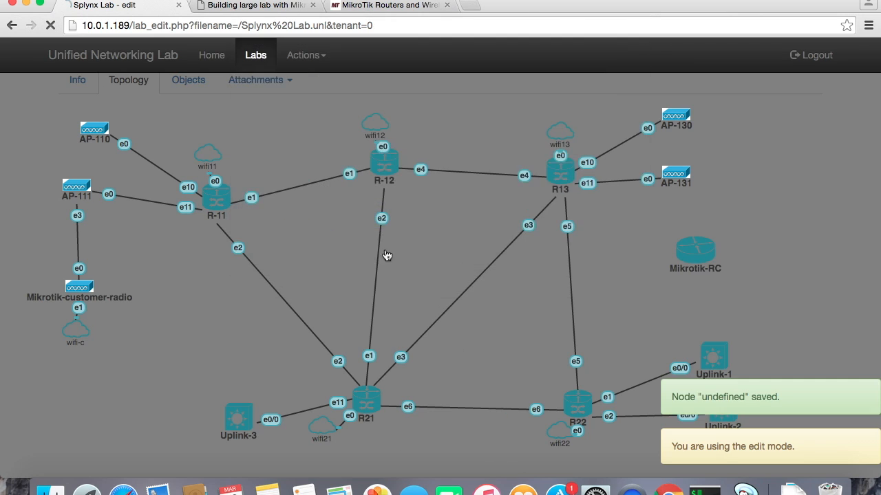
Connect AP-131's e1 interface to the AP131-MT_RC network and save.
right_click(677, 179)
click(712, 202)
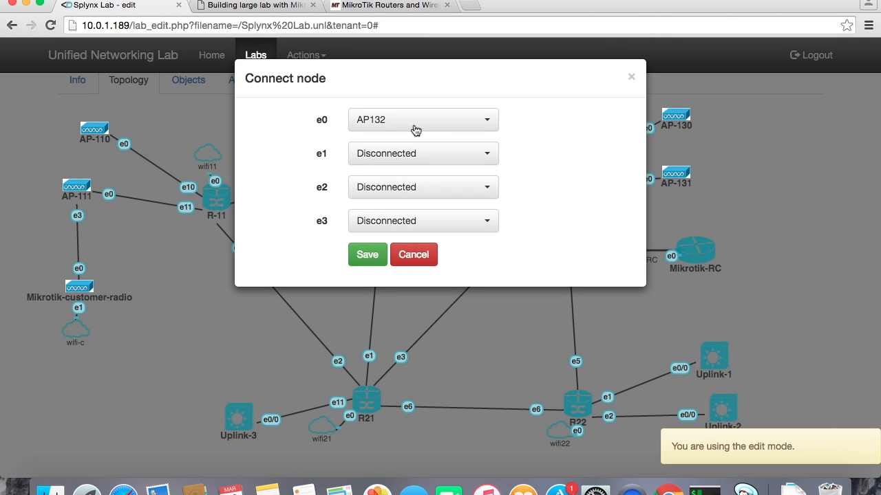
click(403, 154)
scroll(415, 251, down, 3)
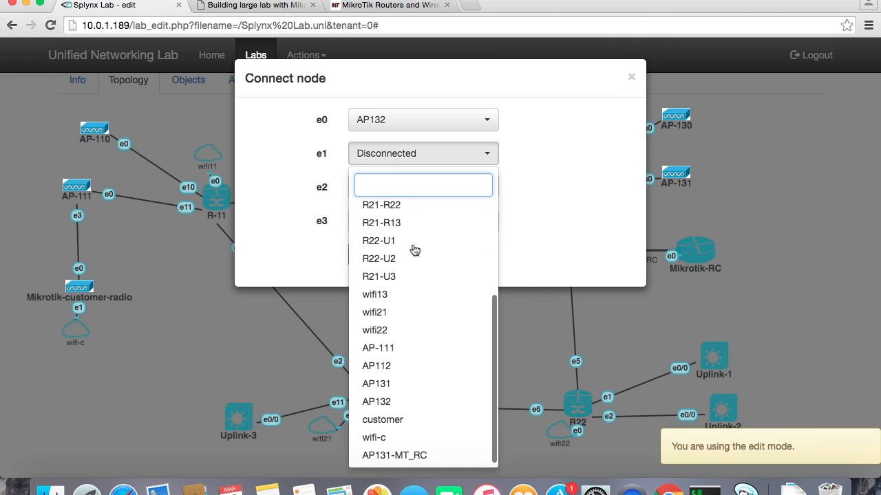
click(413, 457)
click(362, 259)
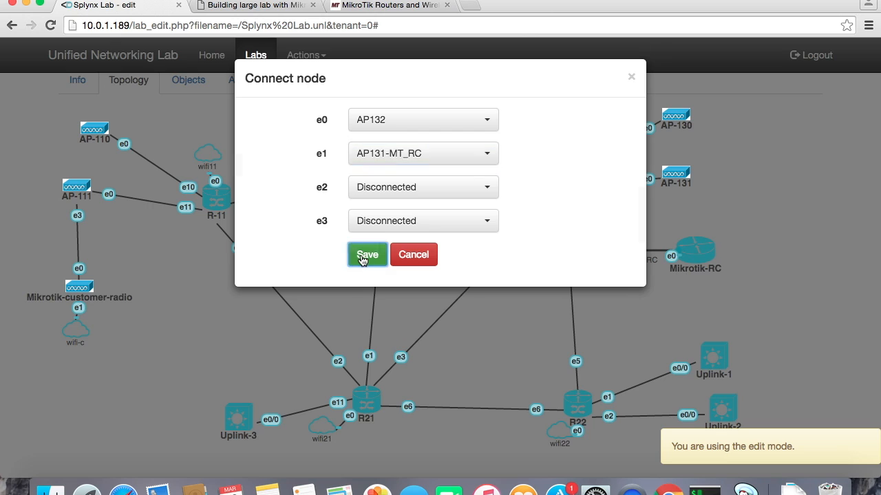
Nudge Mikrotik-RC into place, then open its console link and copy the VNC address 10.0.1.189:32777 without launching.
drag(690, 253, 714, 273)
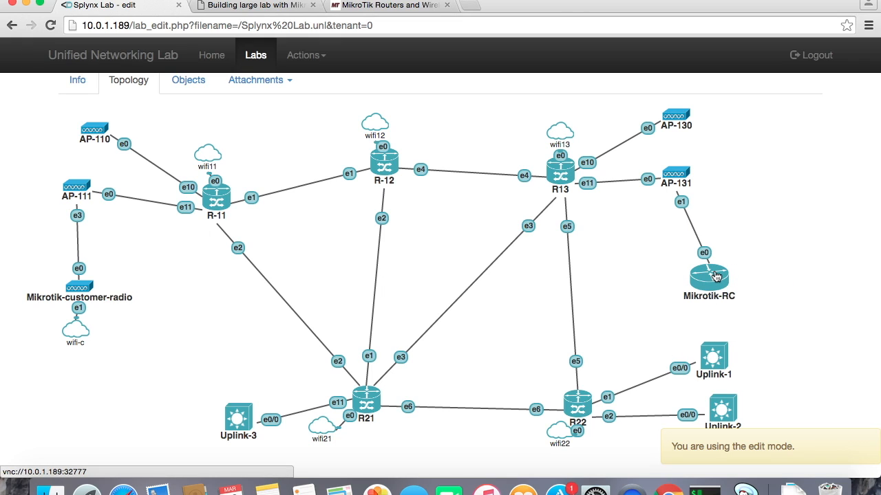
click(715, 275)
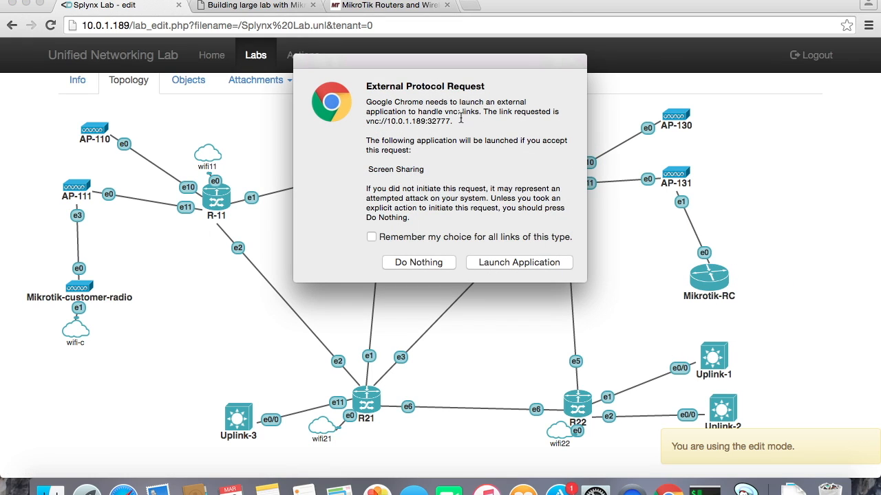
drag(452, 121, 386, 121)
right_click(388, 118)
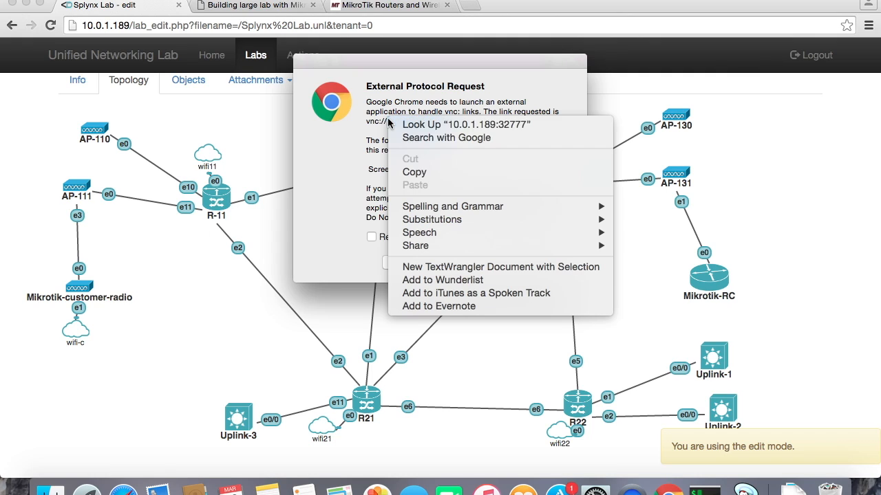
click(414, 172)
click(420, 264)
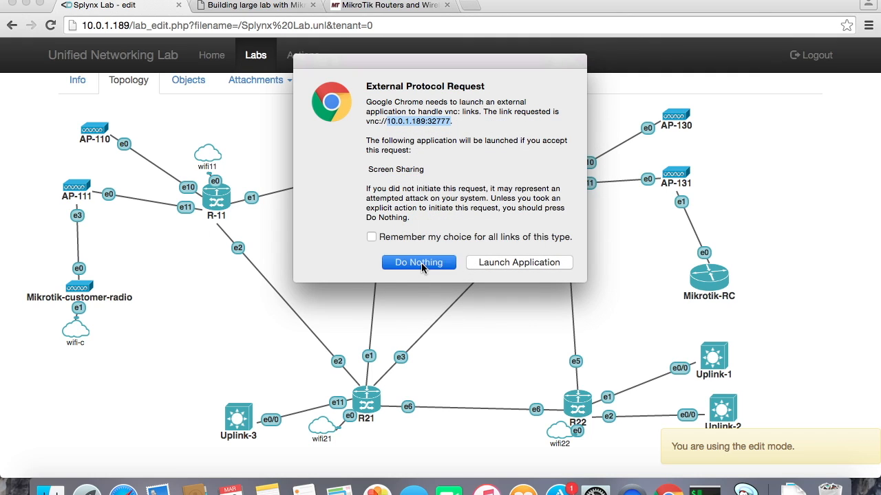
Open the VNC viewer and try connecting to the pasted host 10.0.1.189:32777.
click(583, 411)
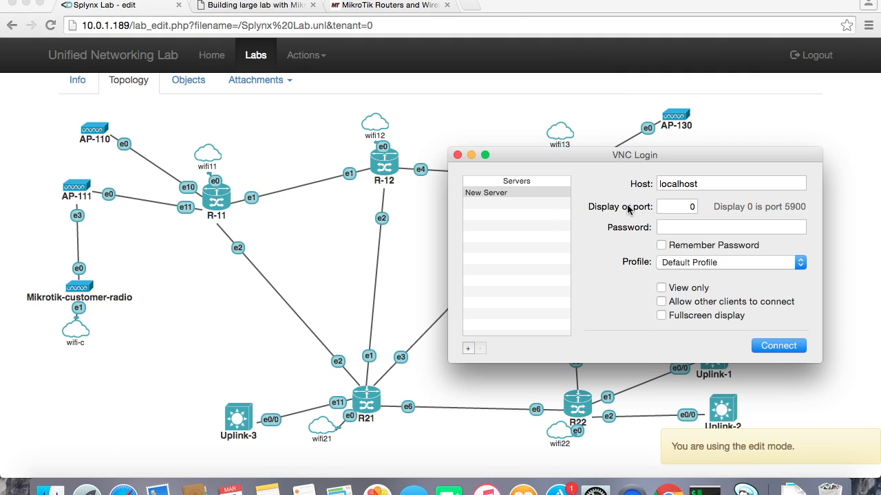
double_click(681, 208)
click(515, 191)
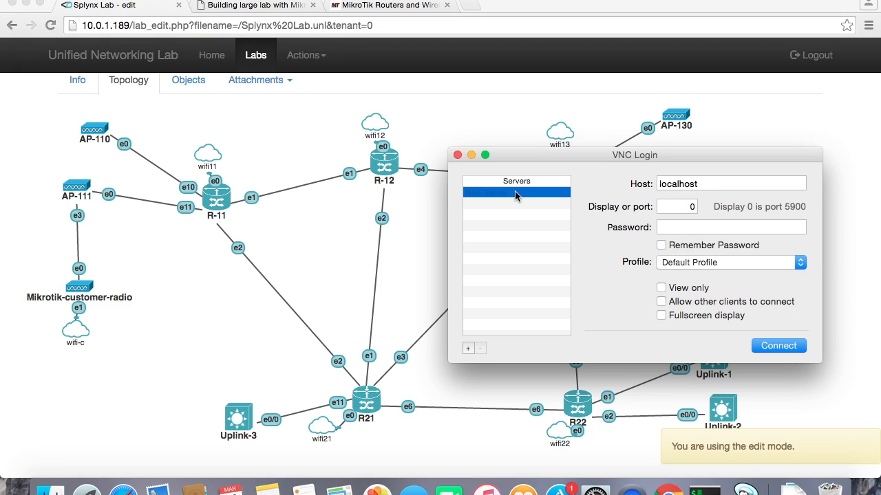
double_click(677, 183)
key(super+v)
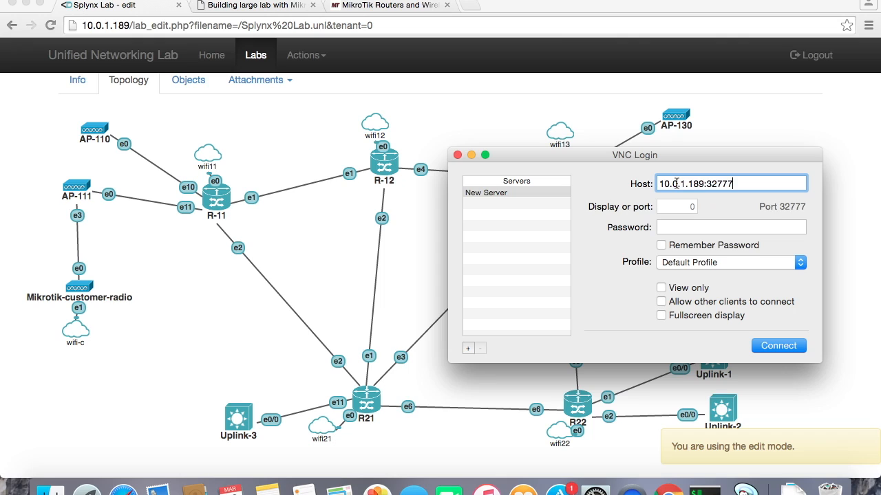
click(780, 347)
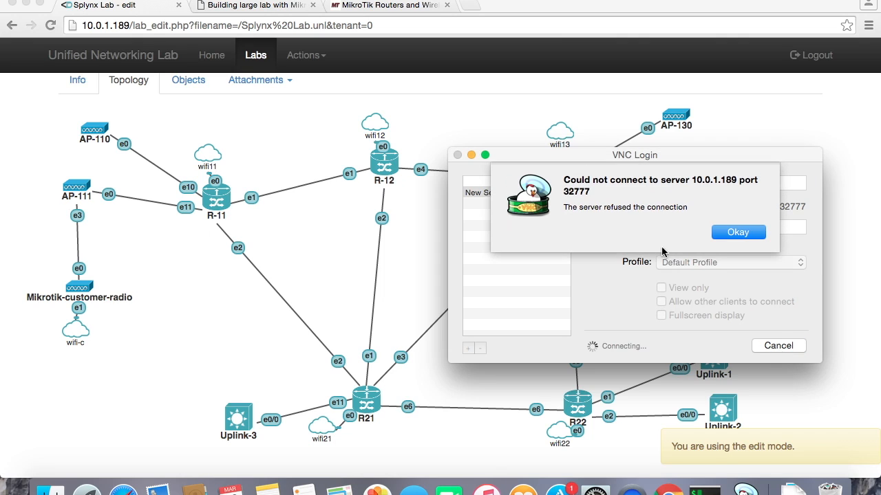
click(730, 234)
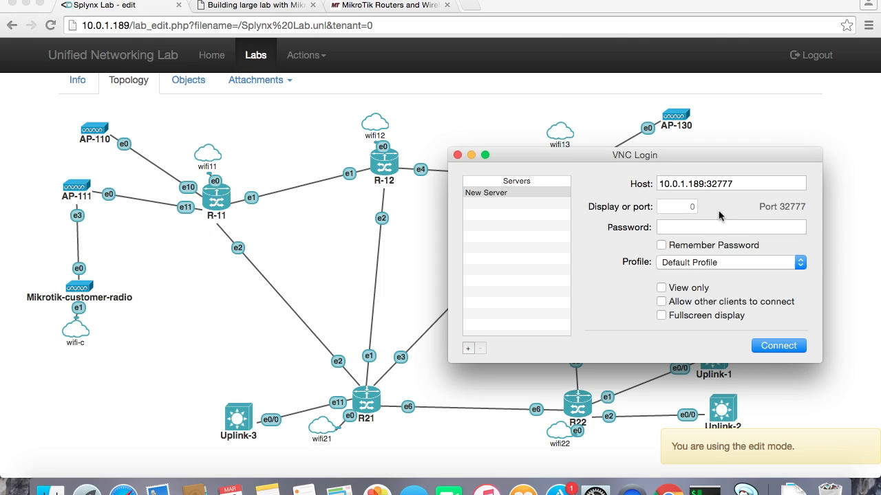
Set the VNC host to 10.0.1.189 and the port to 32777, and try connecting again.
drag(676, 160, 480, 164)
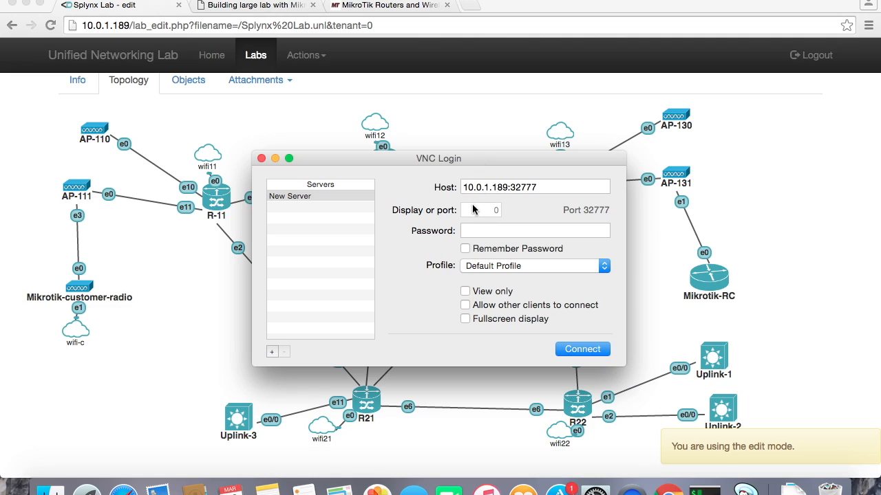
double_click(514, 187)
key(BackSpace)
key(BackSpace)
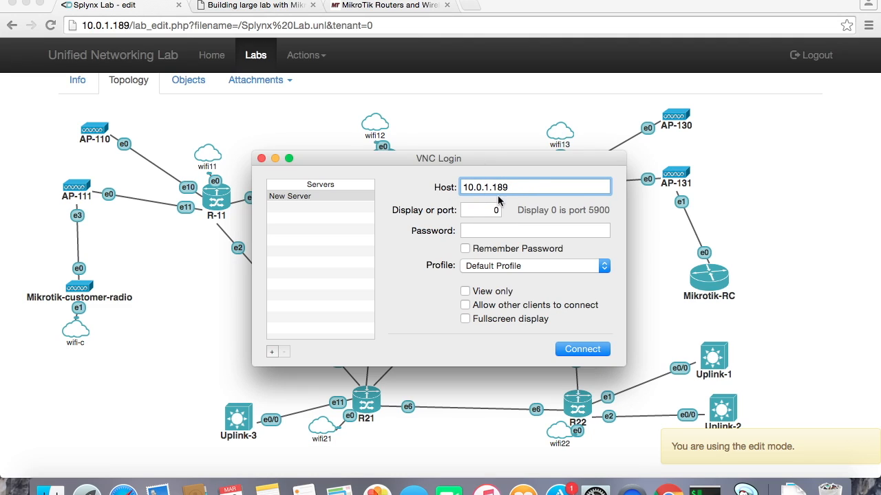
double_click(495, 211)
text(32777)
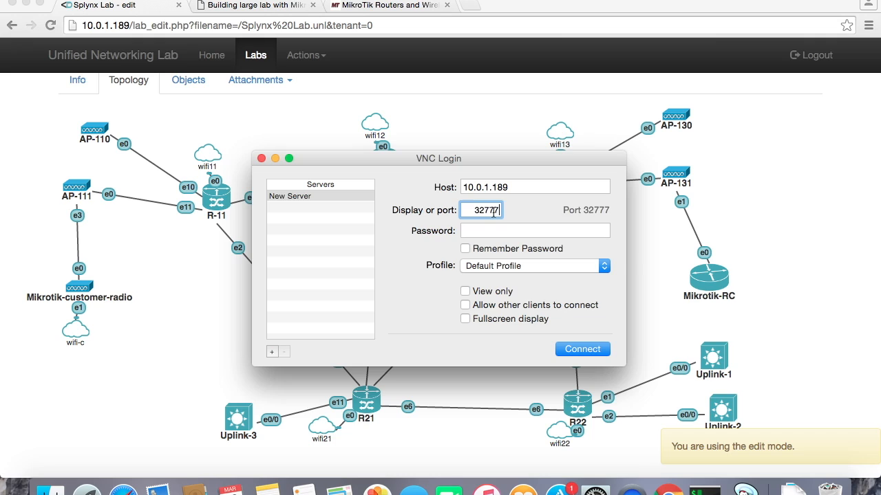
click(584, 351)
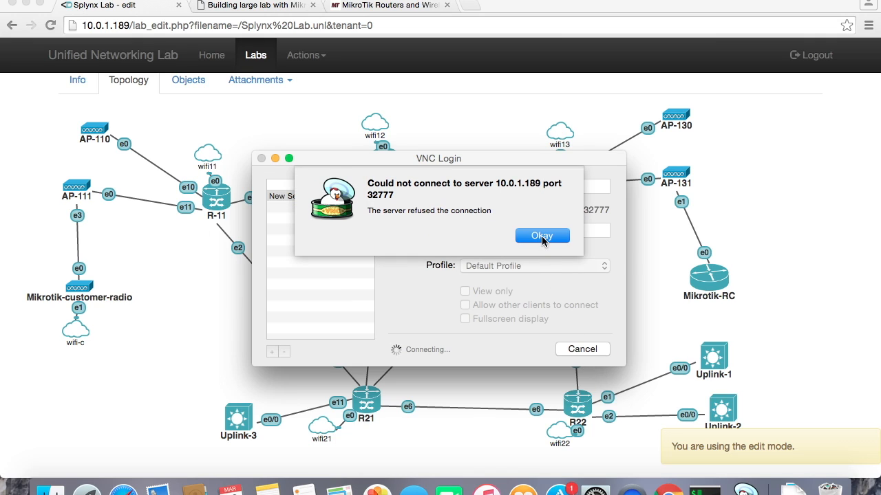
click(544, 237)
Leave edit mode and start the Mikrotik-RC node.
click(707, 279)
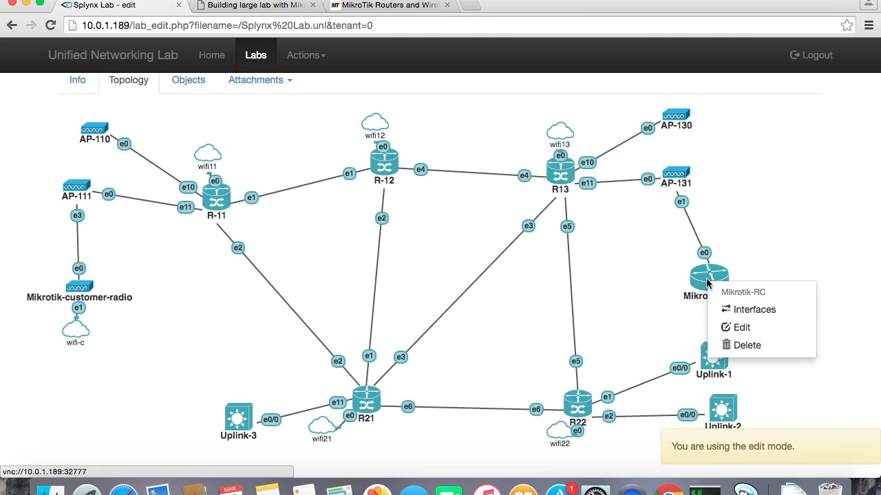
click(306, 55)
click(303, 85)
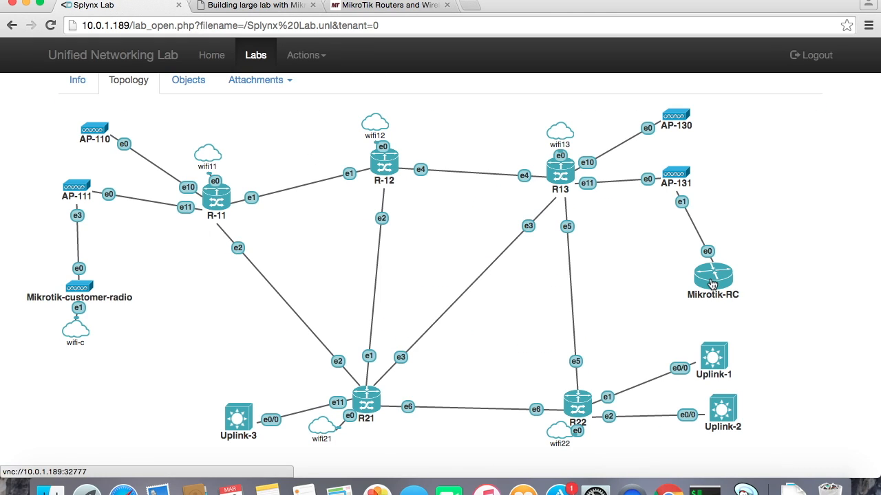
right_click(713, 284)
click(730, 309)
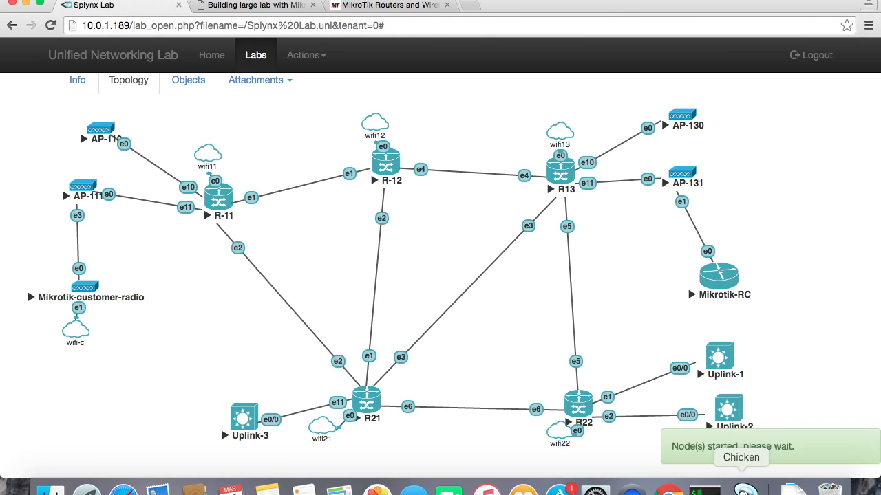
Connect the VNC viewer to Mikrotik-RC's console, reposition the console window, and close it.
click(744, 491)
click(584, 354)
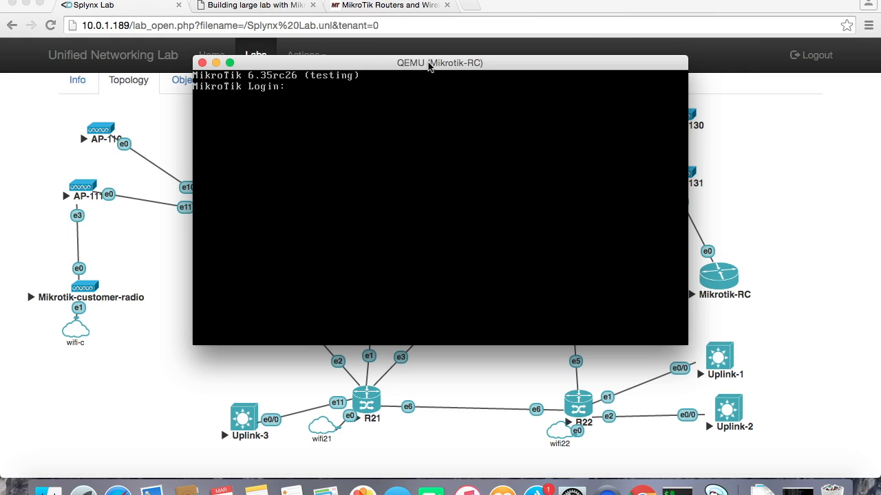
drag(428, 66, 428, 85)
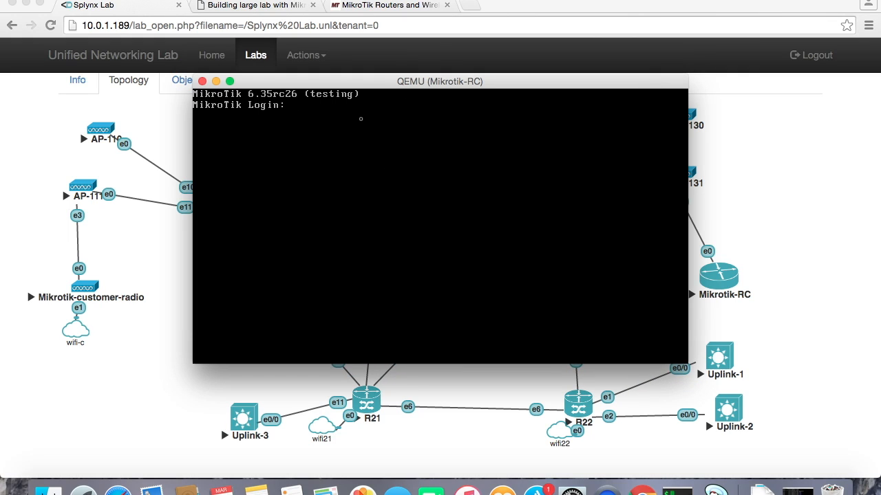
drag(353, 86, 346, 66)
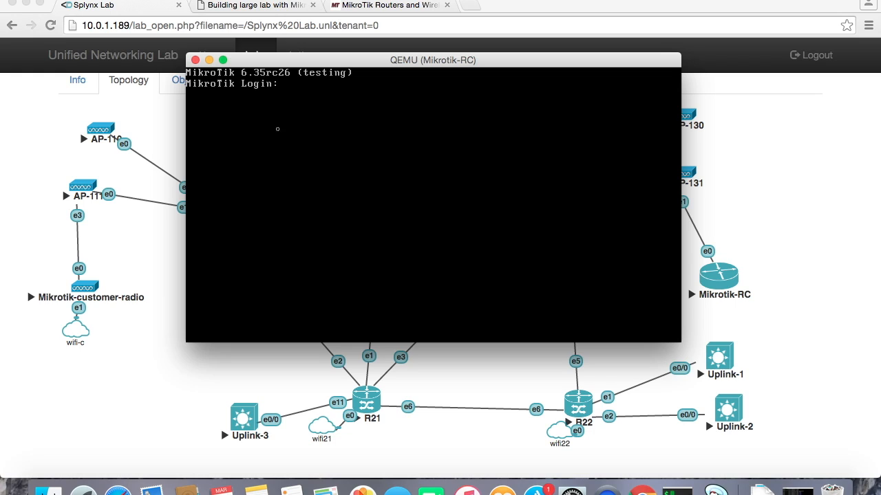
click(195, 61)
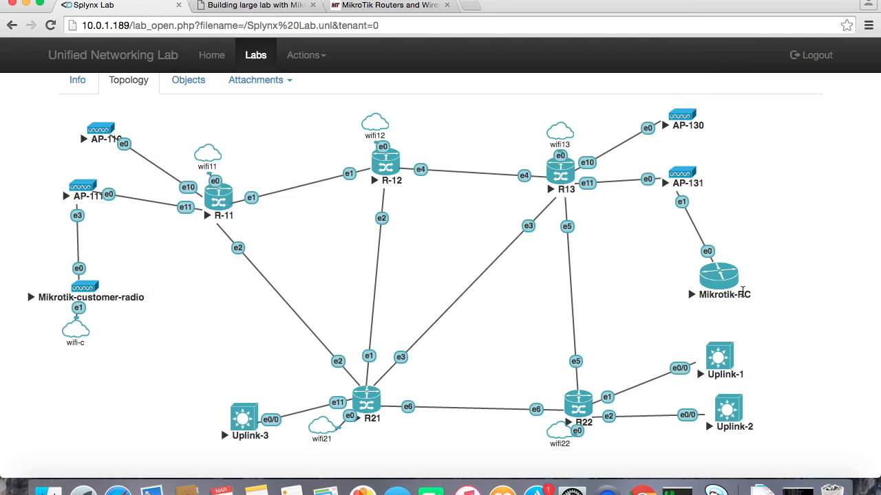
Switch the lab back to edit mode.
right_click(721, 279)
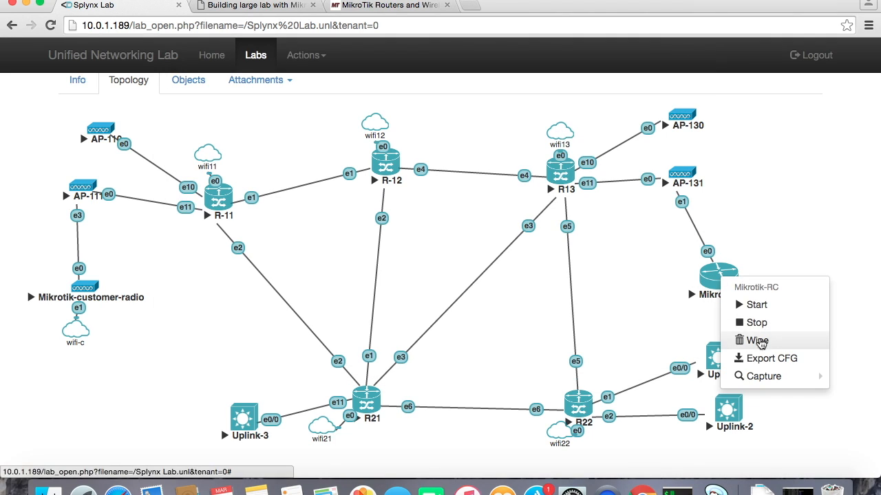
click(649, 300)
right_click(716, 280)
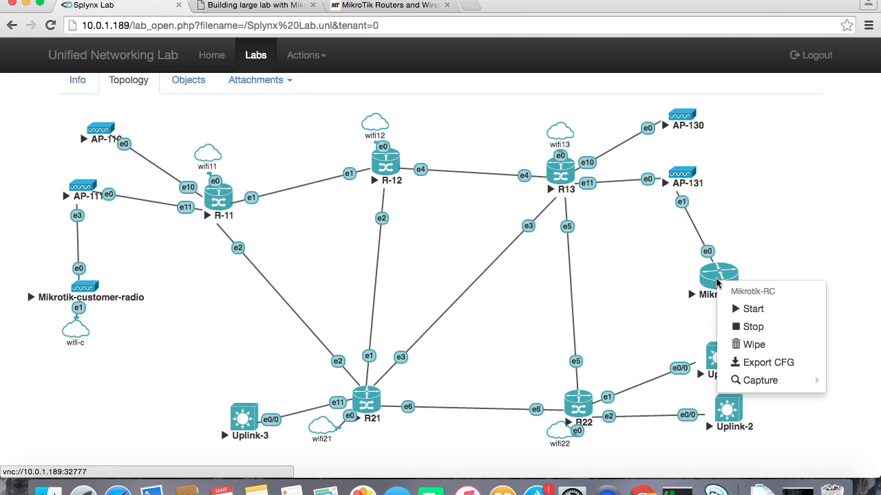
click(304, 55)
click(307, 87)
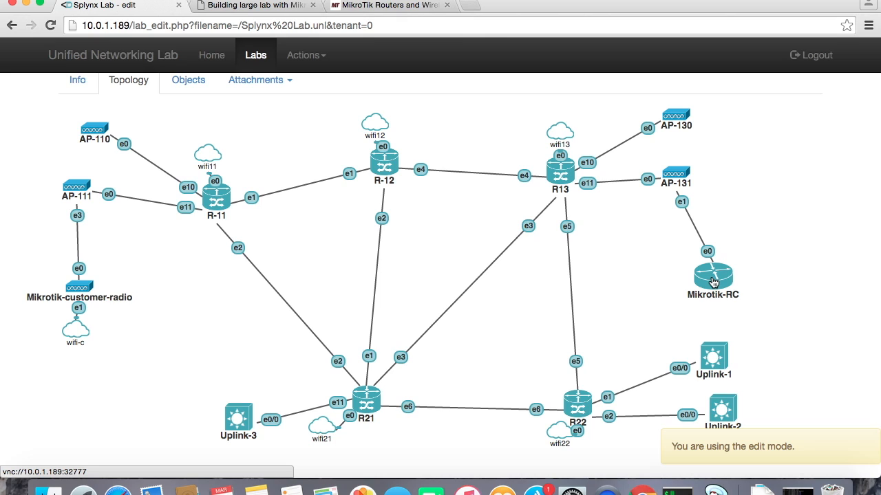
Connect Mikrotik-RC's e1 interface to the wifi21 network and save.
right_click(714, 282)
click(757, 306)
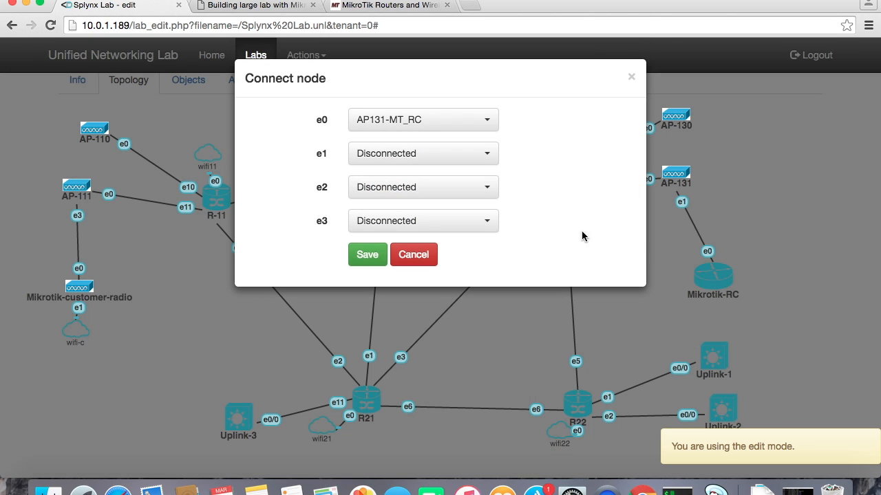
click(449, 163)
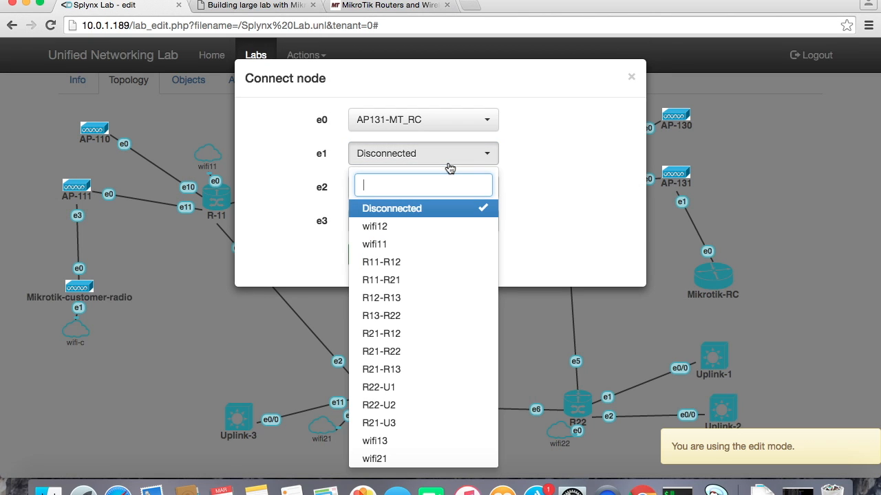
click(512, 201)
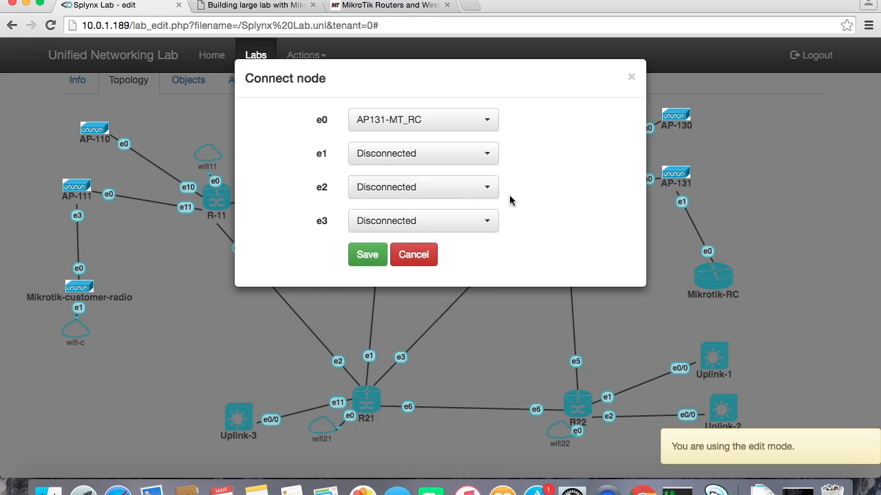
click(413, 165)
scroll(408, 270, down, 5)
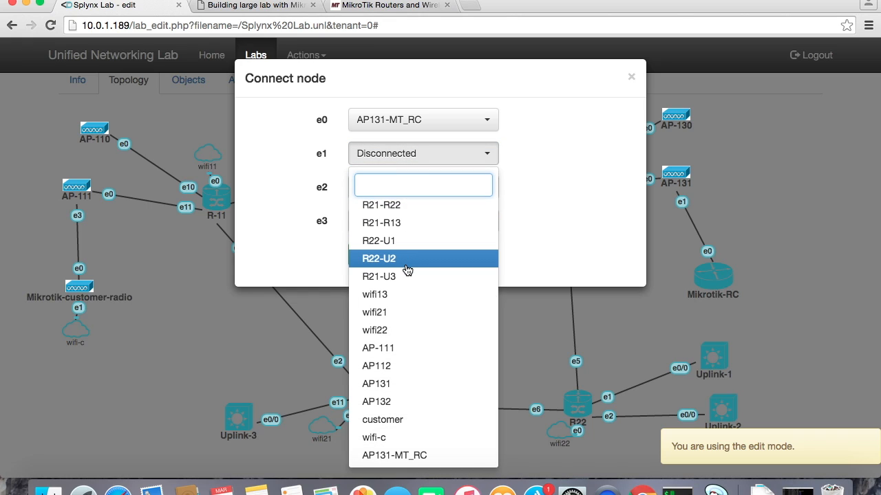
click(405, 312)
click(368, 255)
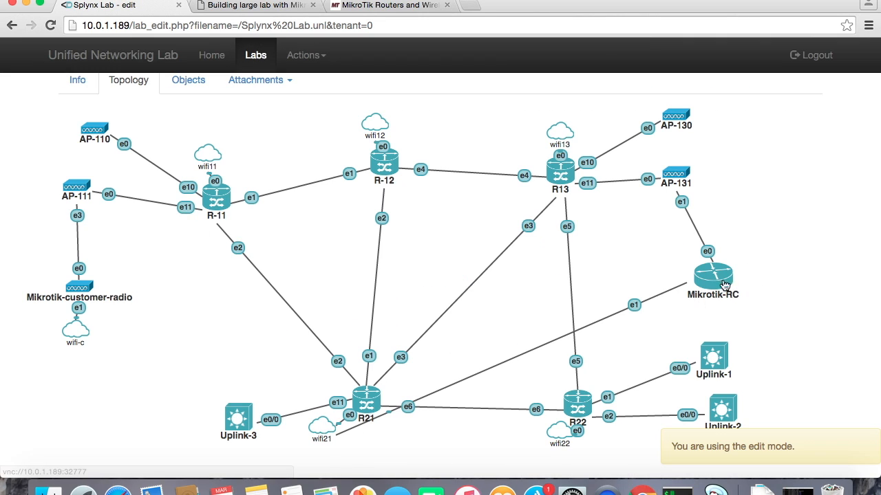
Open R13's console link and copy its VNC address 10.0.1.189:32772 without launching.
click(561, 176)
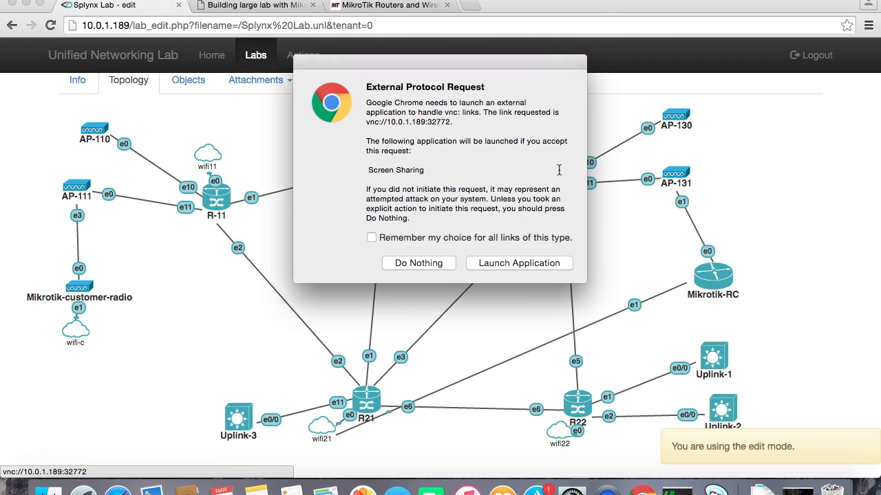
mouse_move(450, 122)
mouse_down()
mouse_move(390, 121)
mouse_move(448, 123)
mouse_up()
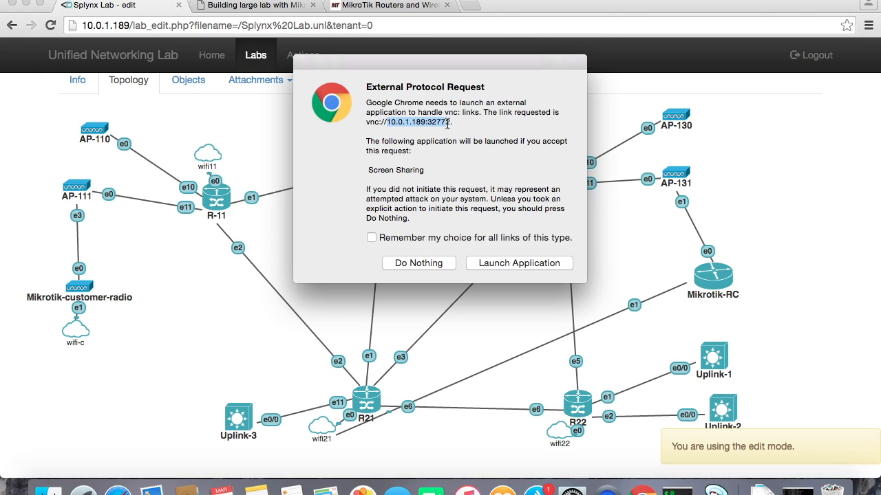
right_click(448, 122)
click(481, 176)
click(439, 266)
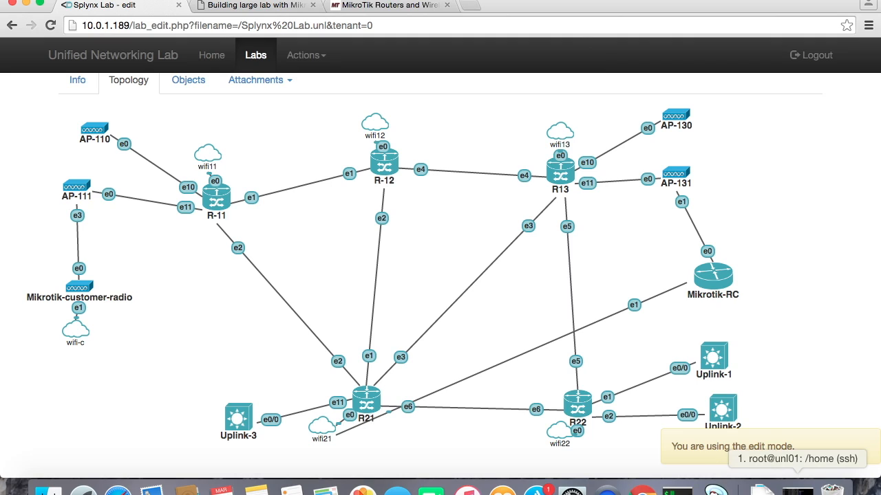
Connect the VNC viewer to R13 using the copied address and wake its console.
click(714, 491)
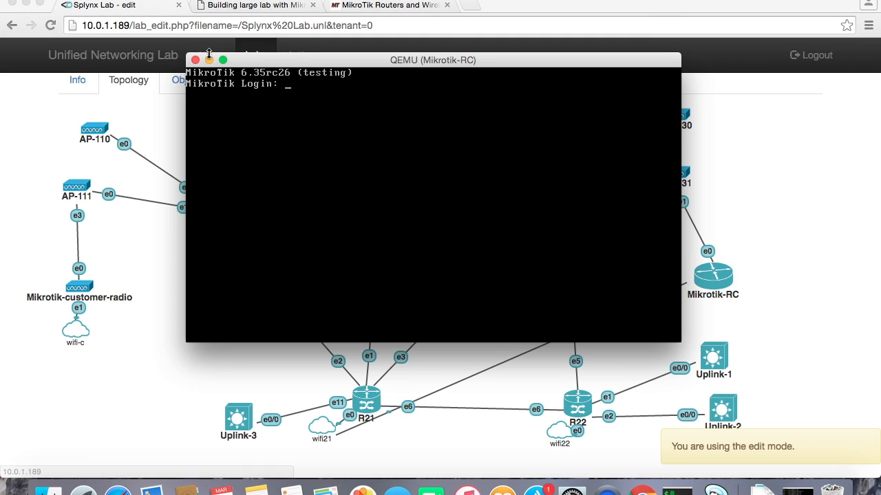
click(195, 60)
double_click(508, 187)
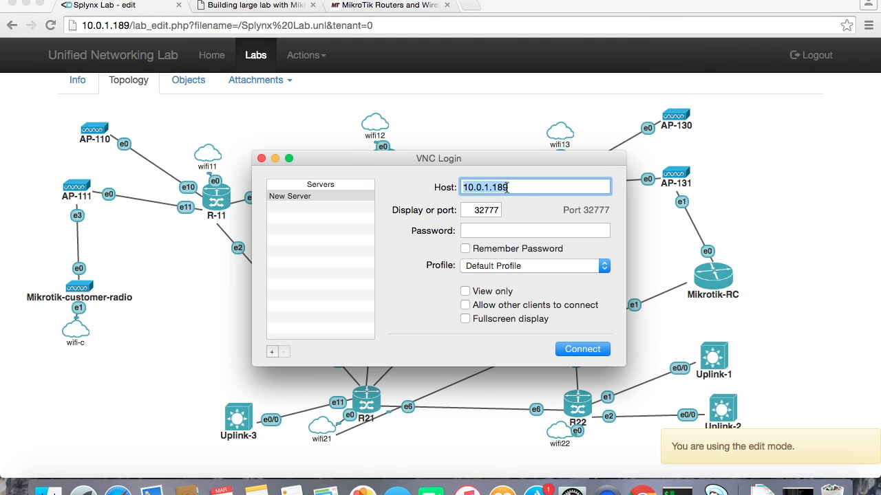
key(super+v)
click(573, 349)
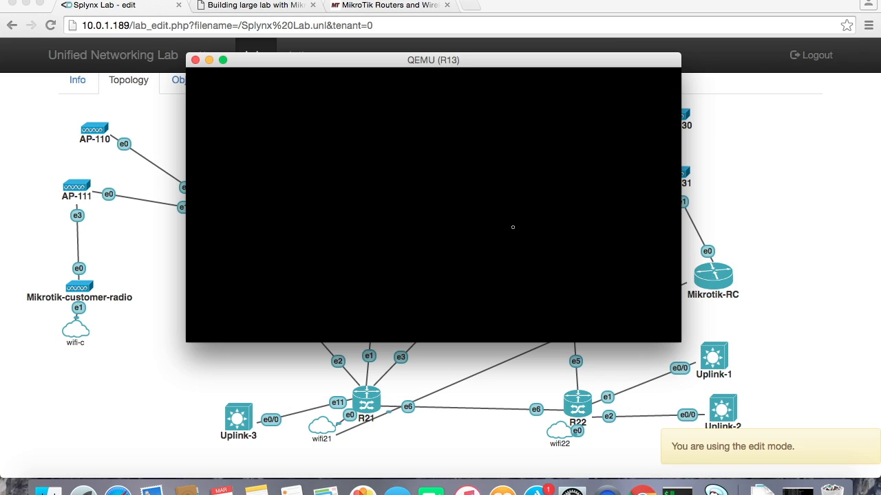
key(Return)
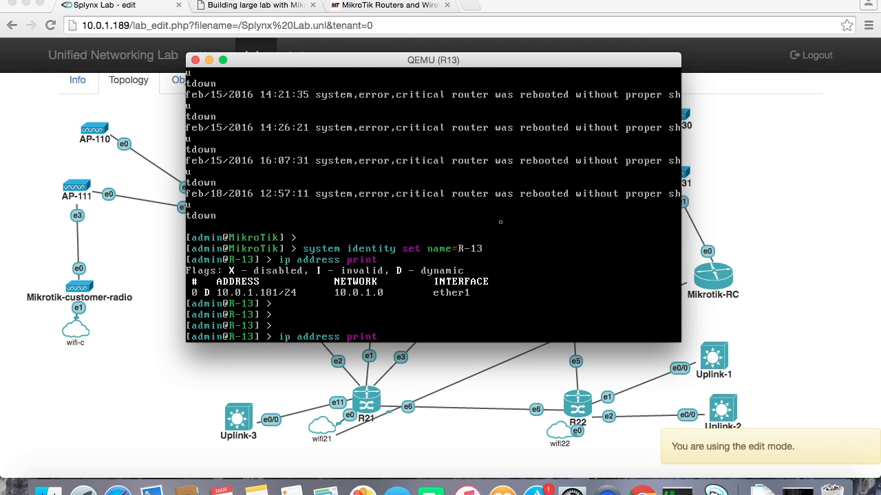
List R13's IP addresses in its console.
key(Return)
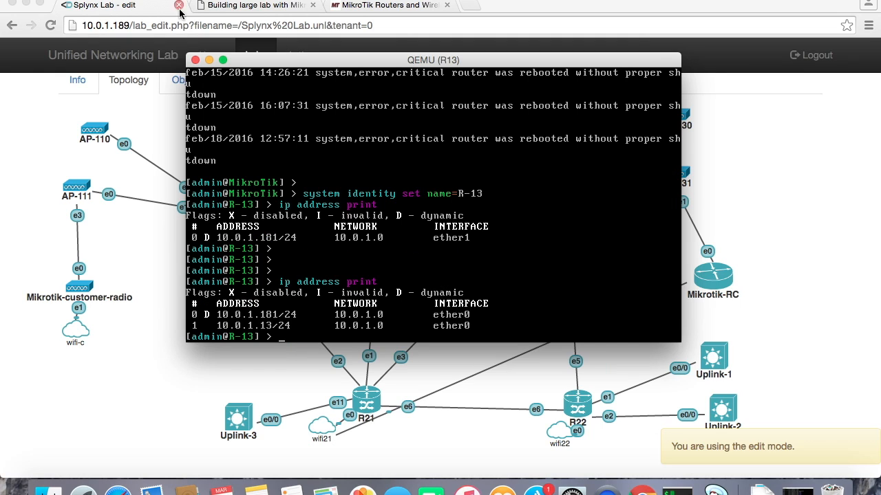
click(128, 27)
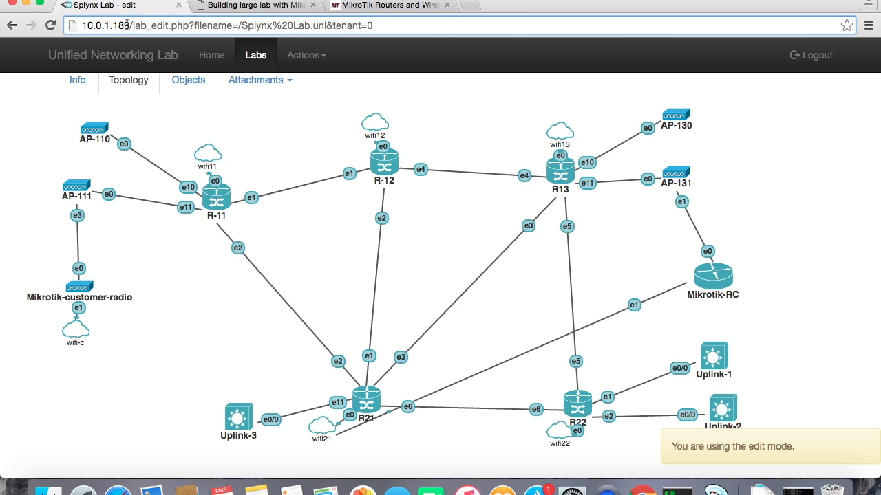
drag(128, 26, 80, 25)
key(ctrl+c)
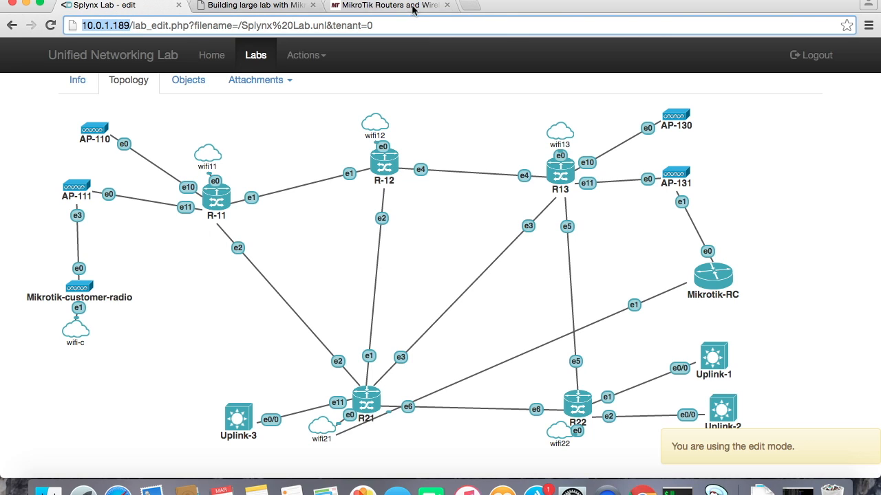
click(465, 6)
key(ctrl+v)
key(BackSpace)
key(BackSpace)
text(1)
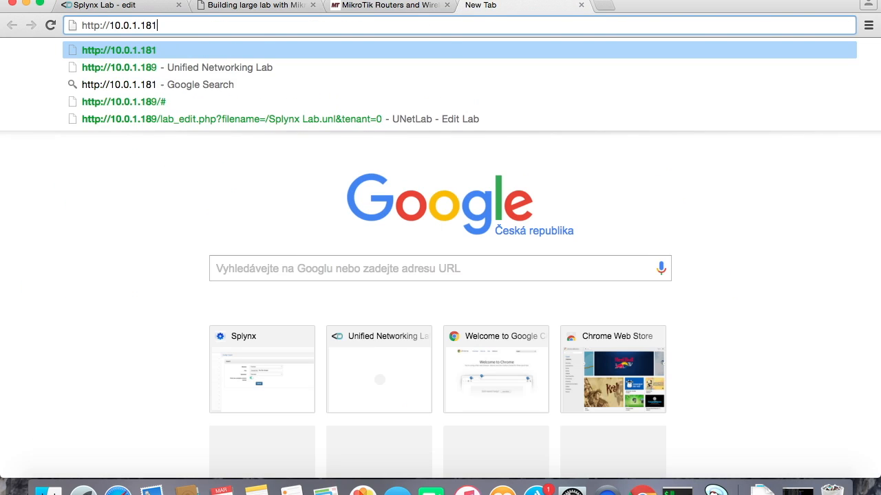
key(Return)
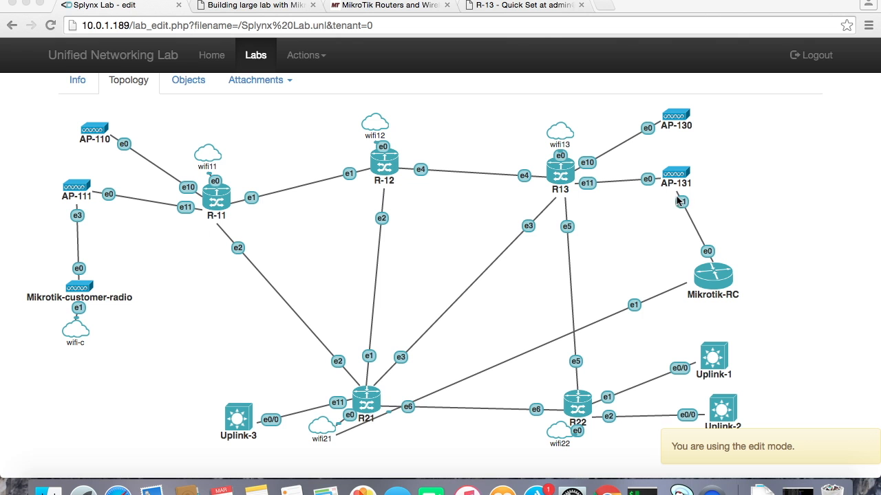
Add one pnet0 network named Connection_to_office_Wlan to the lab.
right_click(706, 281)
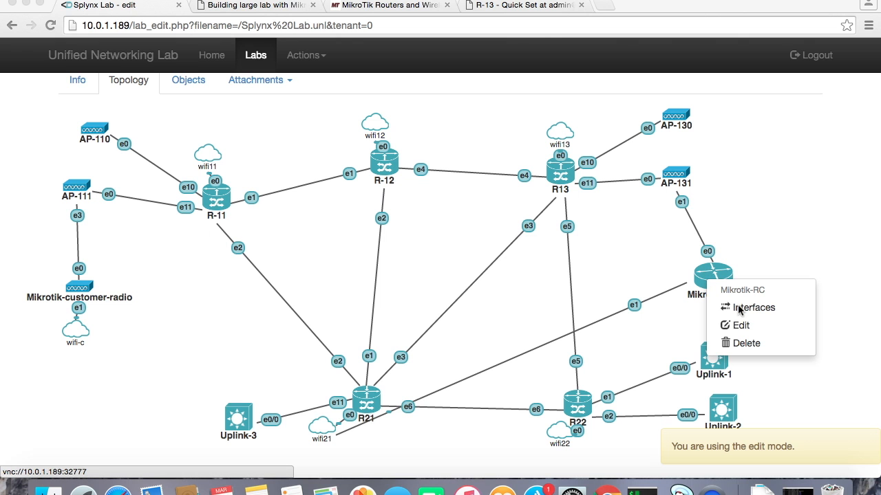
click(318, 58)
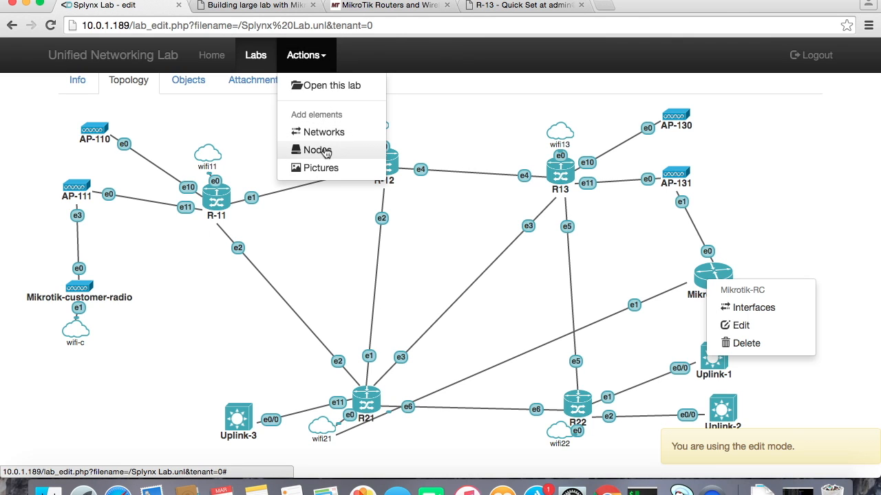
click(322, 131)
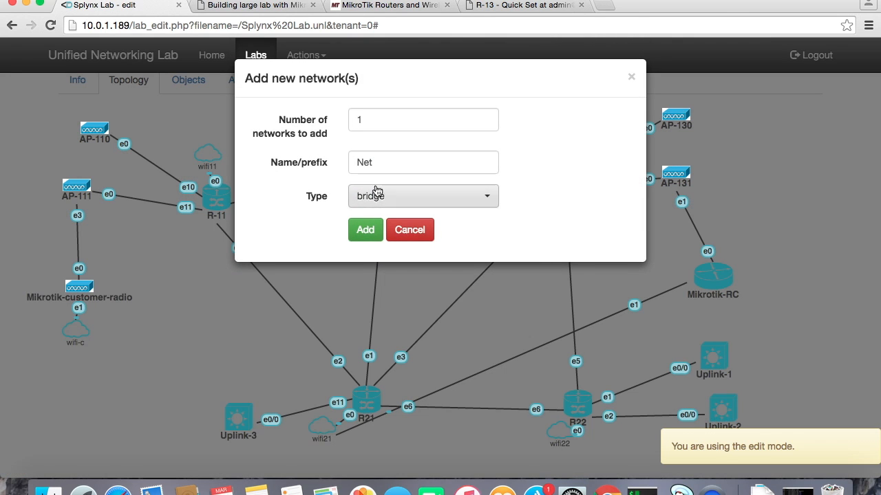
click(387, 198)
click(399, 285)
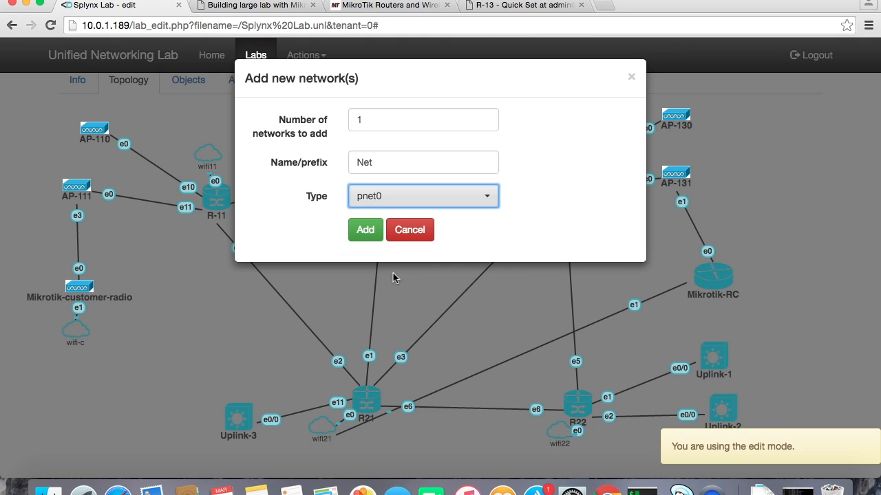
double_click(383, 112)
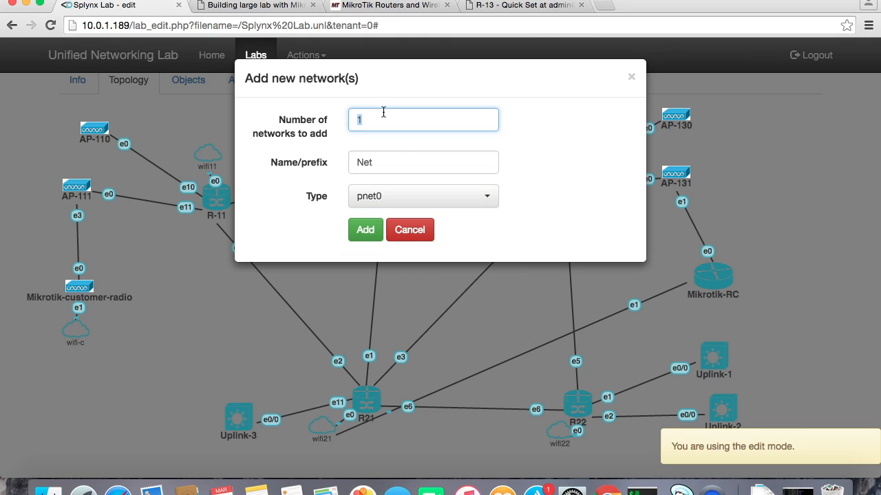
double_click(370, 165)
text(Connectio)
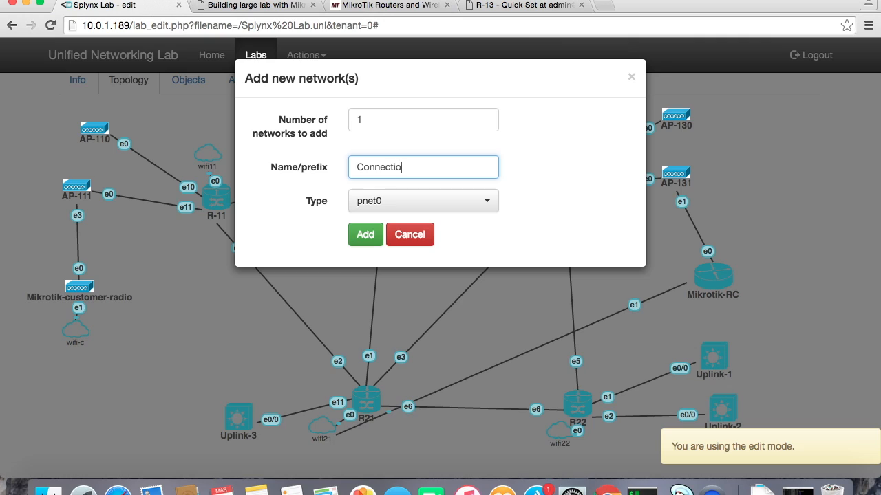
text(n_to_office_Wlan)
click(360, 237)
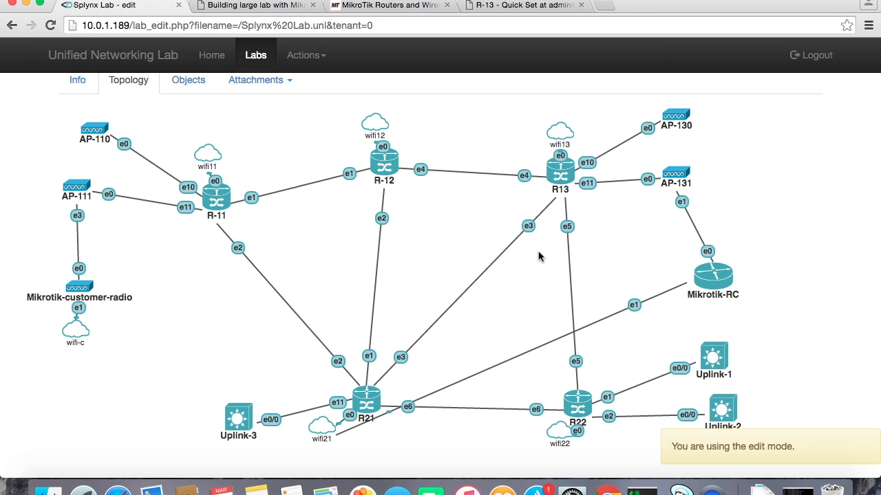